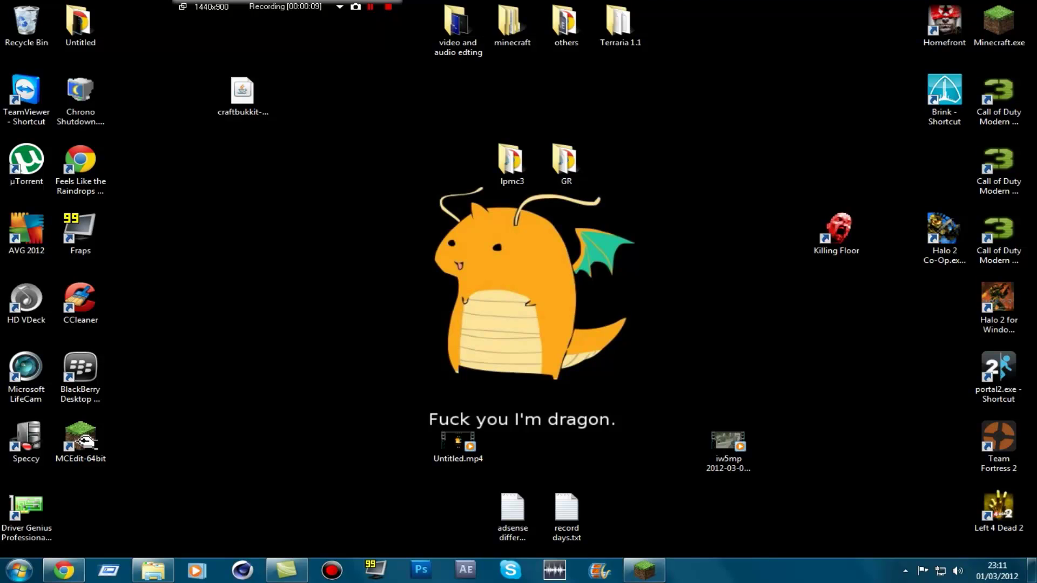
# Search Google for 'java jre' in a new Chrome tab
pyautogui.click(64, 570)
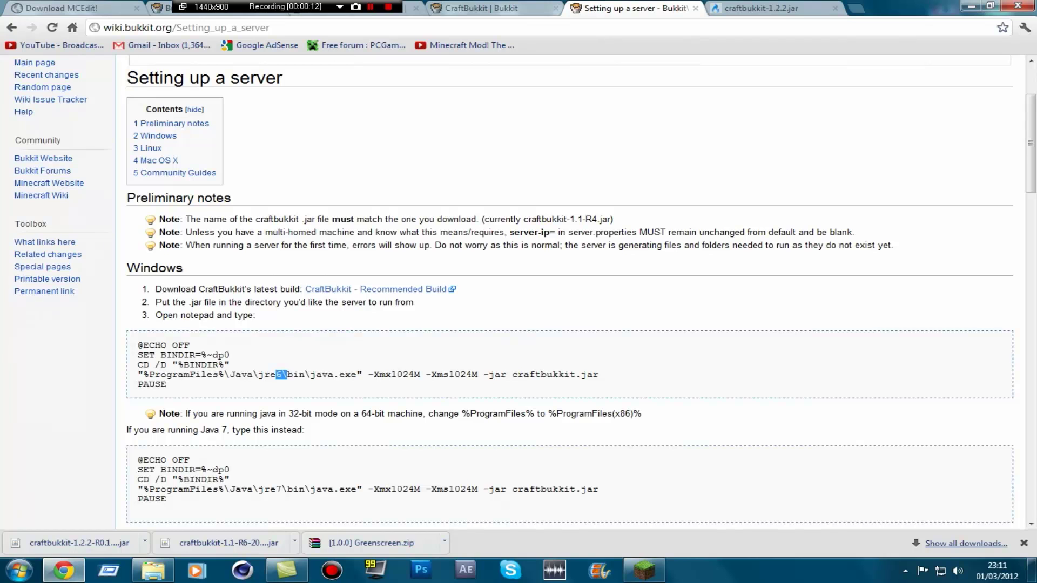
pyautogui.hotkey('ctrl', 't')
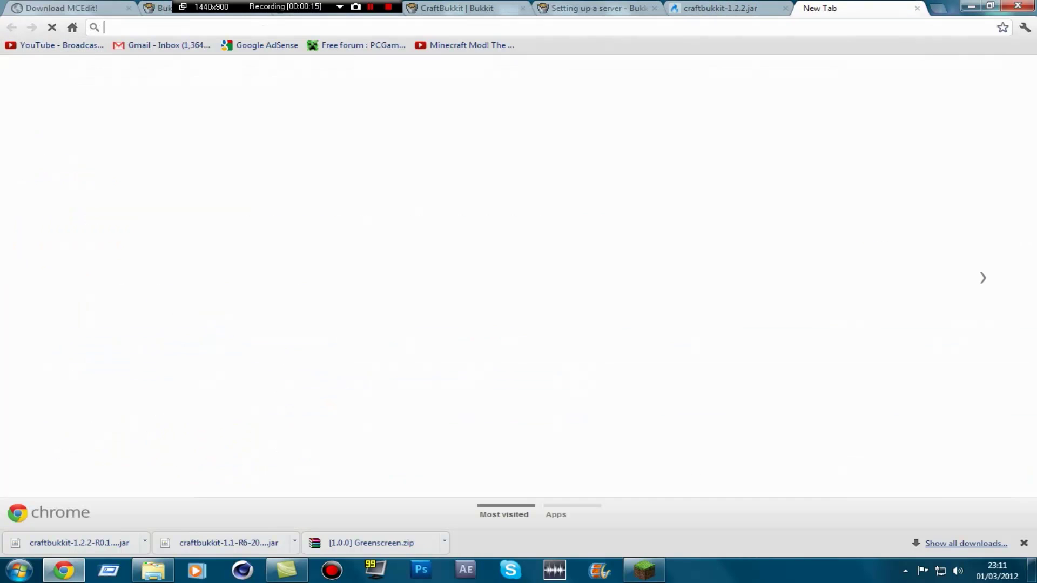
pyautogui.click(72, 27)
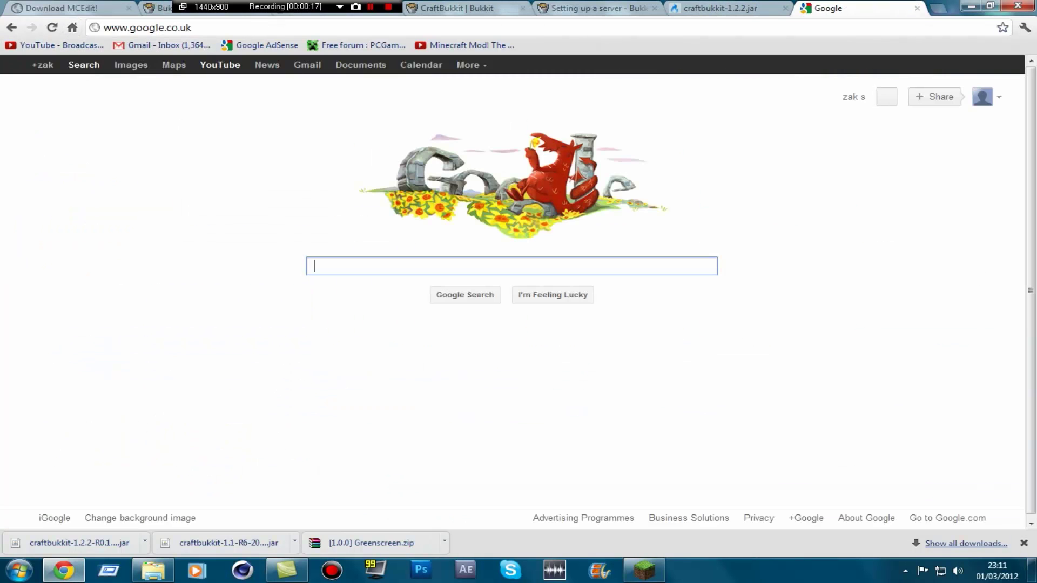
pyautogui.write('java')
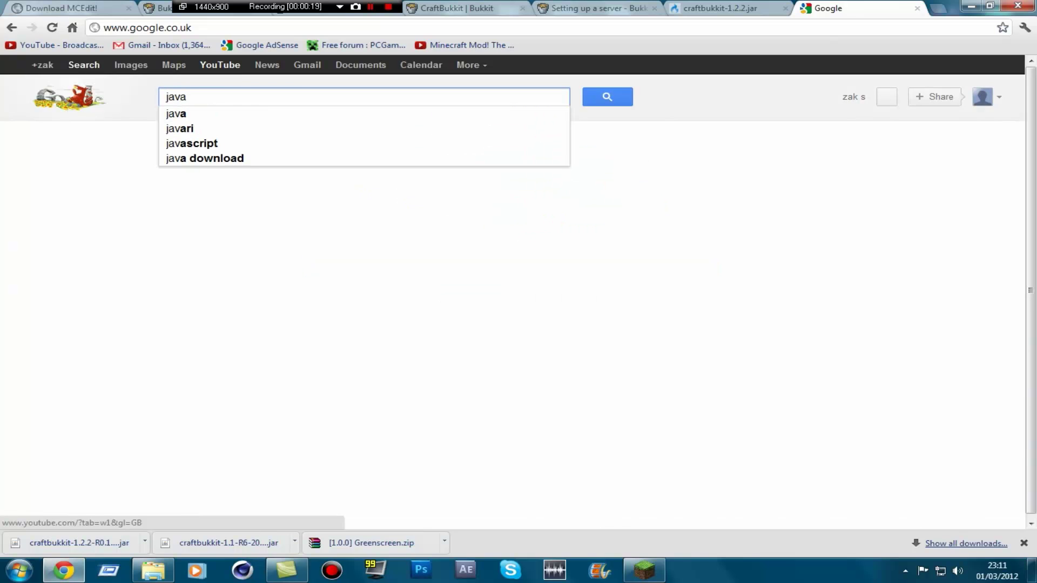
pyautogui.write(' jre')
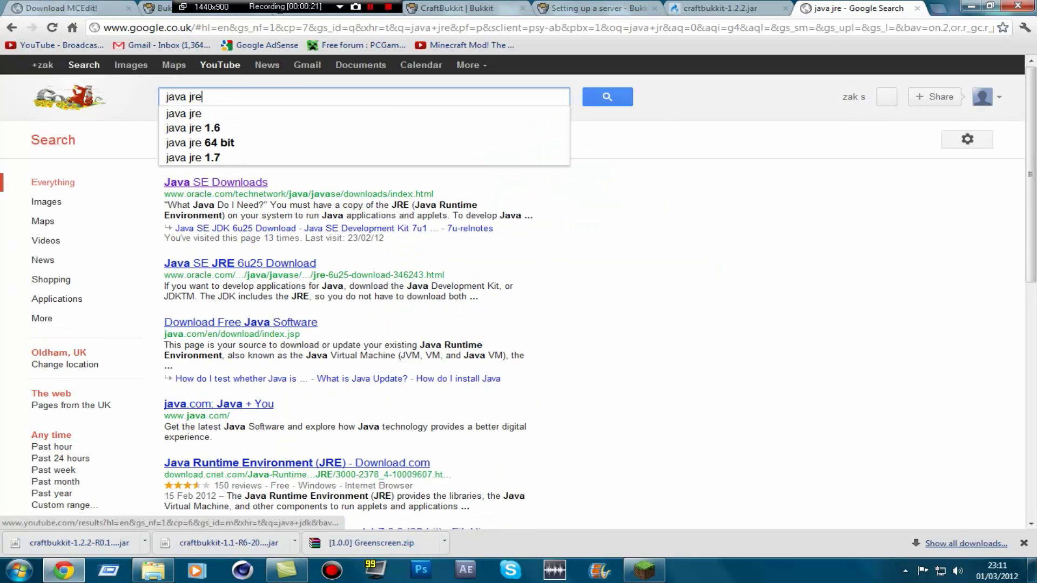
pyautogui.press('Return')
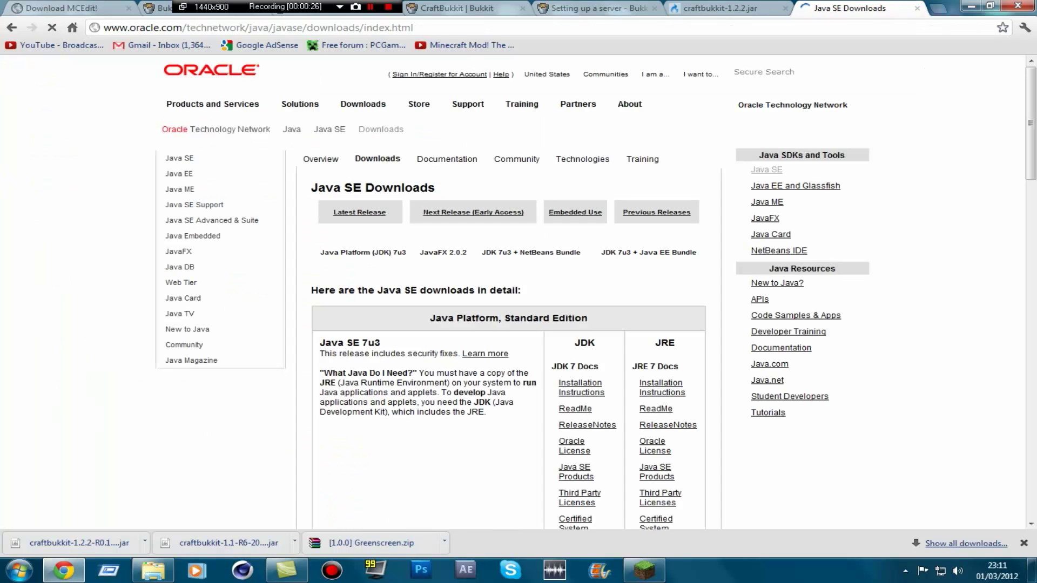
# Review the Java SE Runtime Environment 7u3 downloads, noting the Windows x86 Offline installer row
pyautogui.scroll(-1, 656, 286)
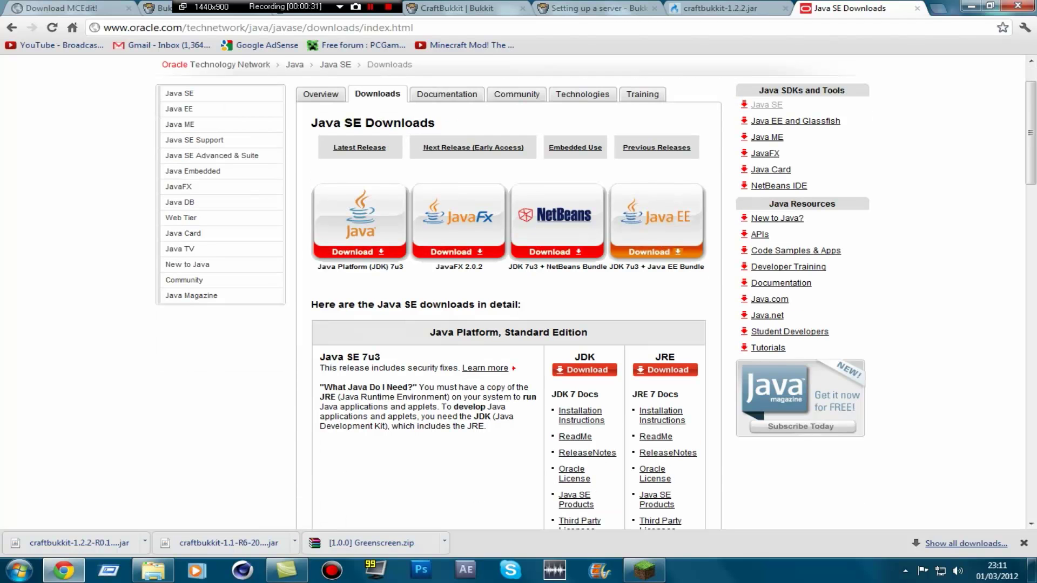
pyautogui.scroll(-3, 507, 324)
pyautogui.scroll(3, 507, 324)
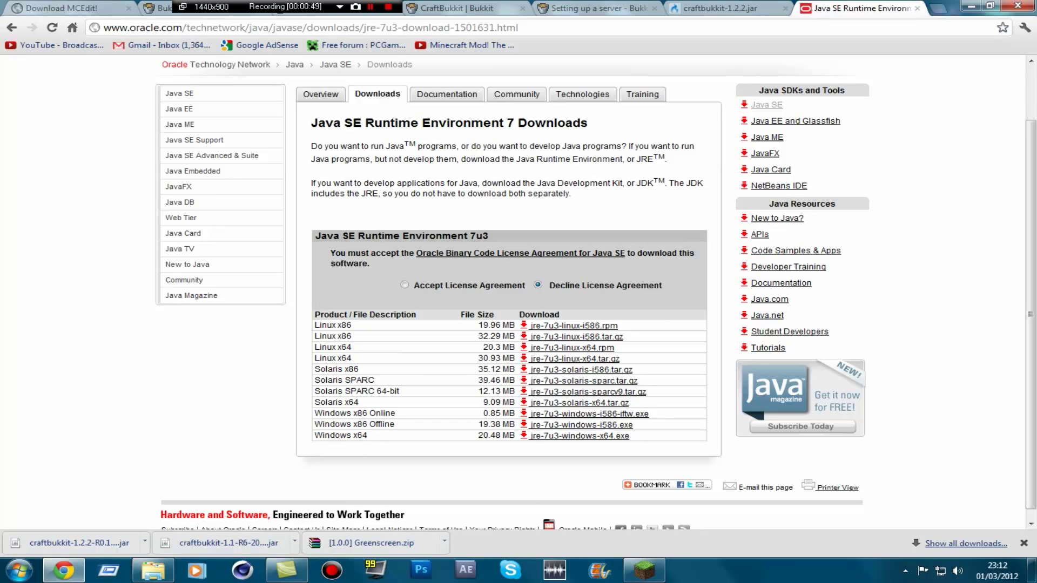
pyautogui.moveTo(369, 424); pyautogui.dragTo(353, 424)
pyautogui.moveTo(465, 315); pyautogui.dragTo(583, 397)
pyautogui.click(664, 402)
# Close the Java tab, minimise Chrome, and move craftbukkit-1.2.2.jar lower on the desktop
pyautogui.click(917, 8)
pyautogui.click(778, 8)
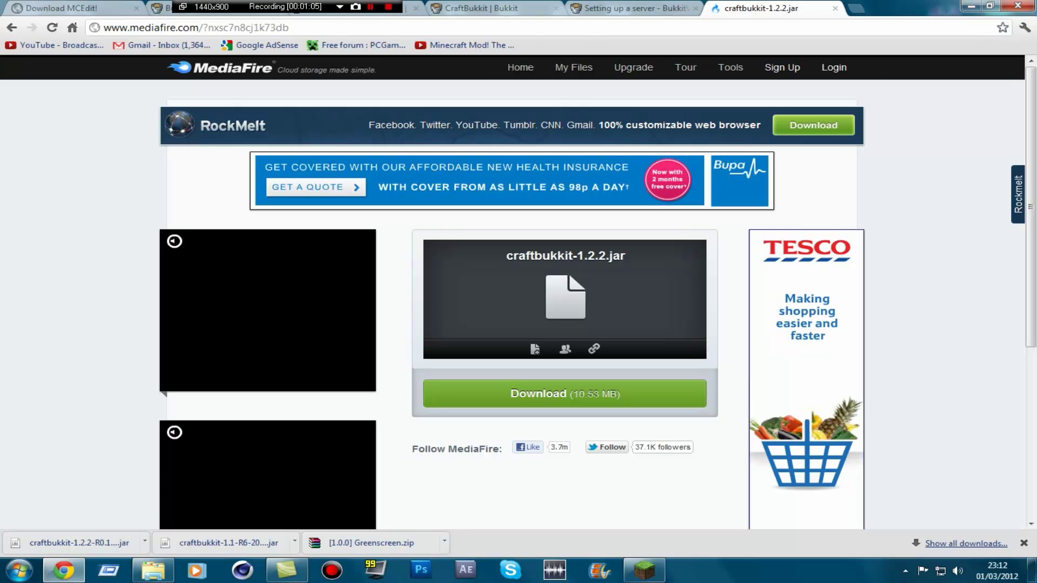
pyautogui.click(970, 6)
pyautogui.moveTo(242, 91); pyautogui.dragTo(296, 300)
# Create a new desktop folder named Server
pyautogui.click(351, 324)
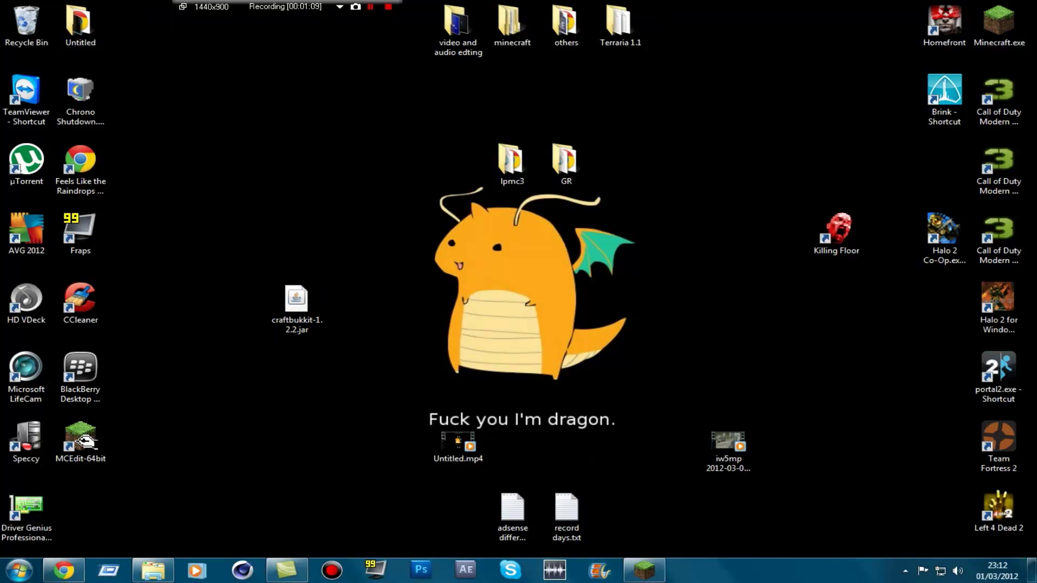
pyautogui.rightClick(460, 275)
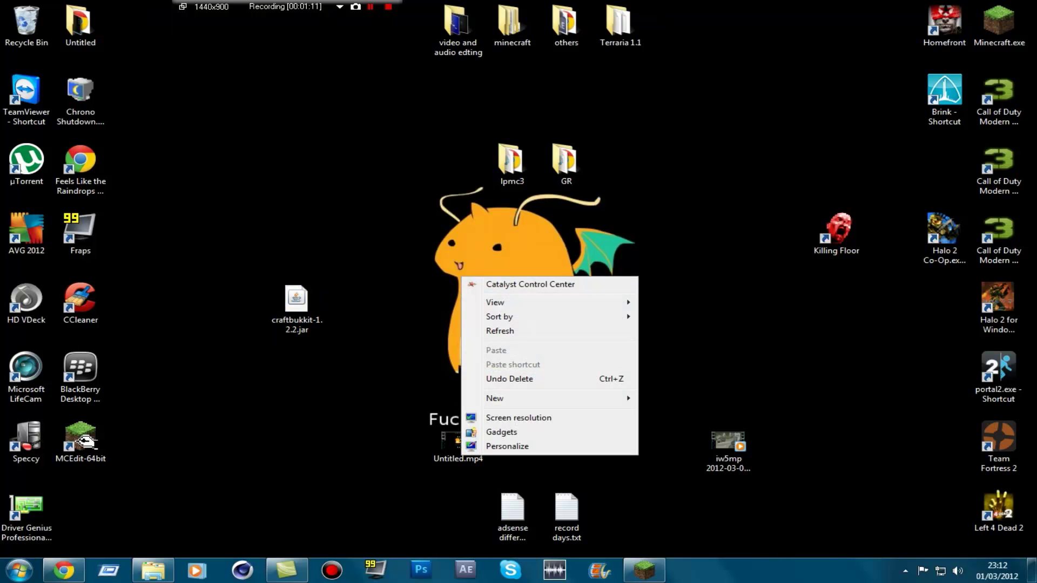
pyautogui.moveTo(540, 399)
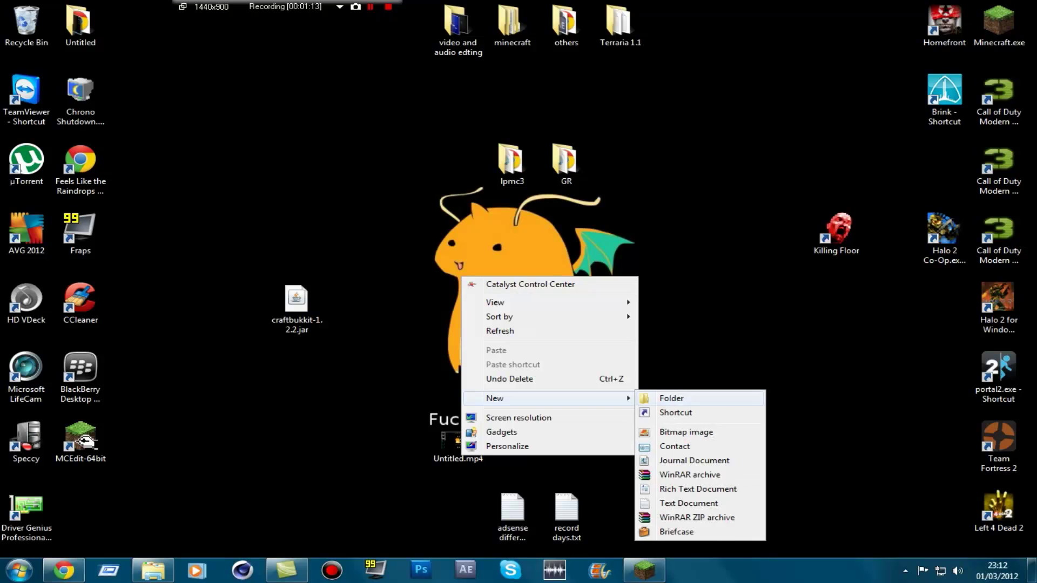
pyautogui.click(672, 398)
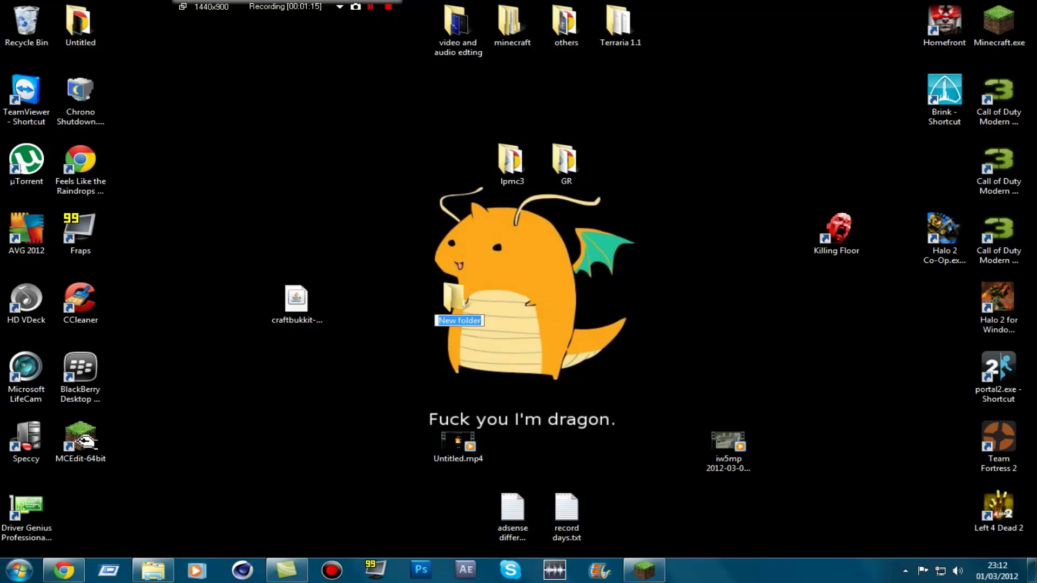
pyautogui.write('Server')
pyautogui.press('Return')
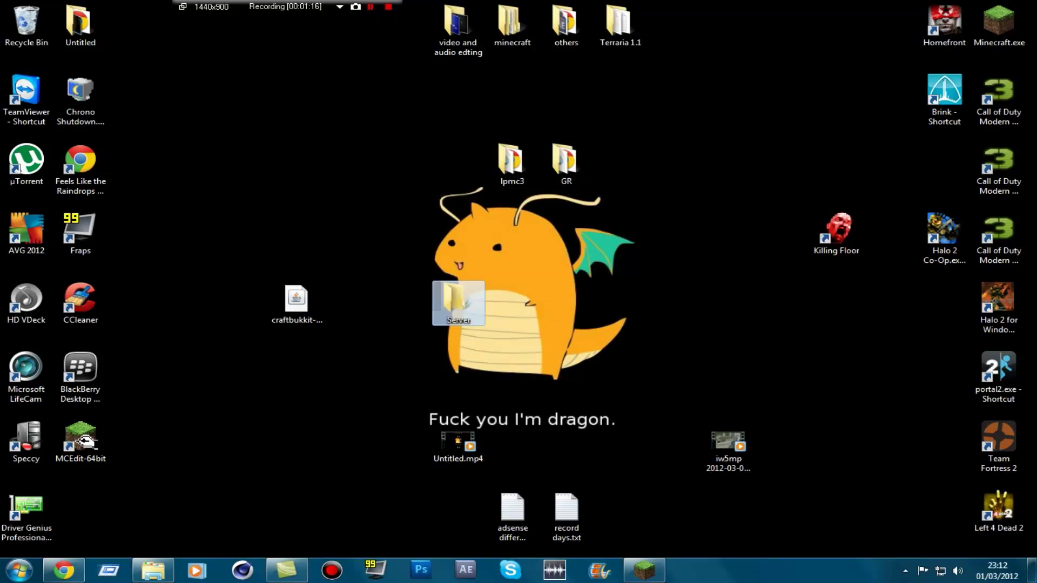
# Reposition the Server folder and drop craftbukkit-1.2.2.jar into it
pyautogui.moveTo(456, 300); pyautogui.dragTo(400, 229)
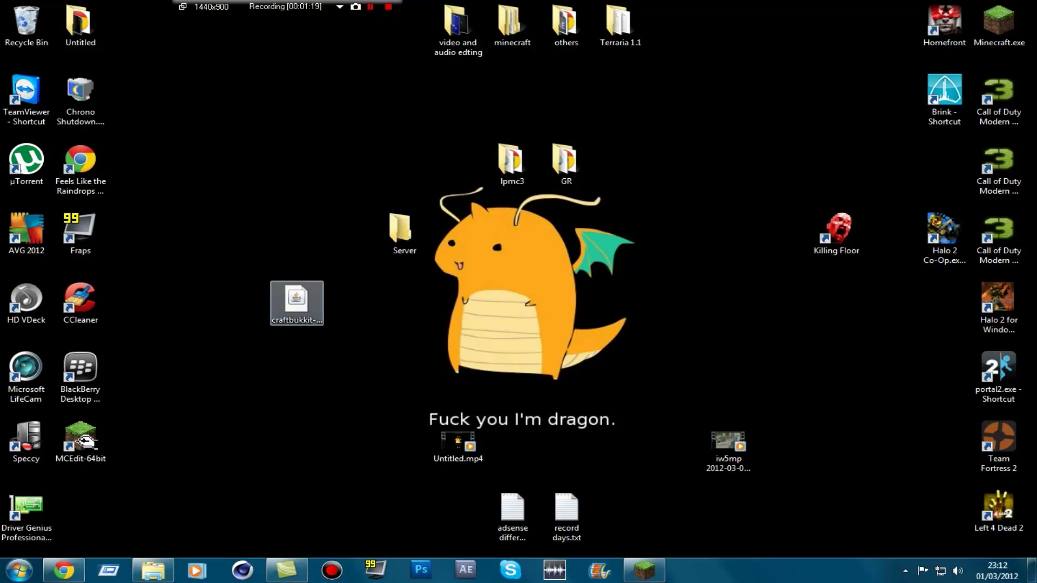
pyautogui.click(297, 302)
pyautogui.moveTo(297, 303); pyautogui.dragTo(400, 231)
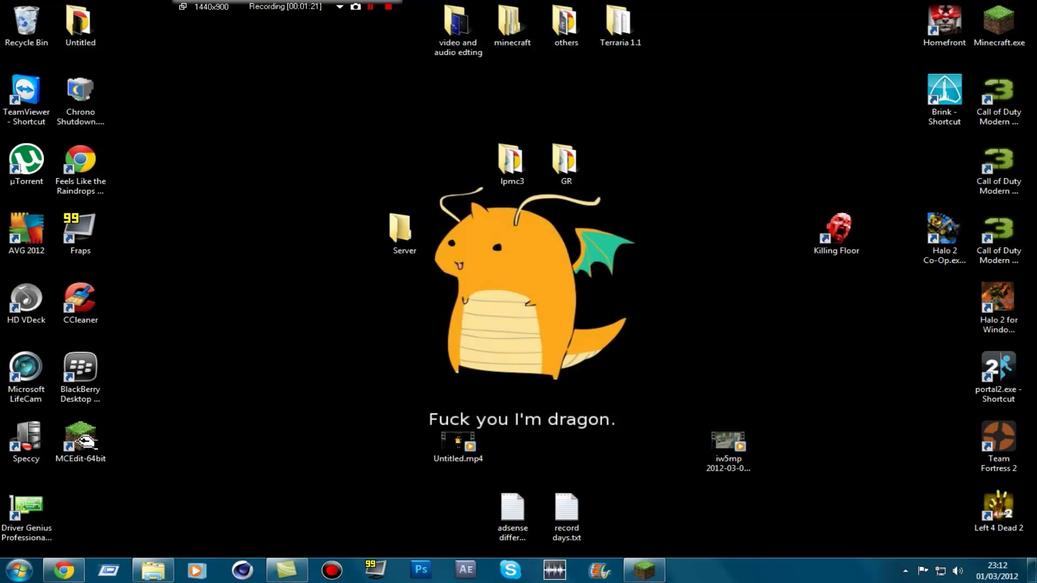
# Inside Server, create New Text Document.txt with its default name and open it in Notepad++
pyautogui.doubleClick(401, 231)
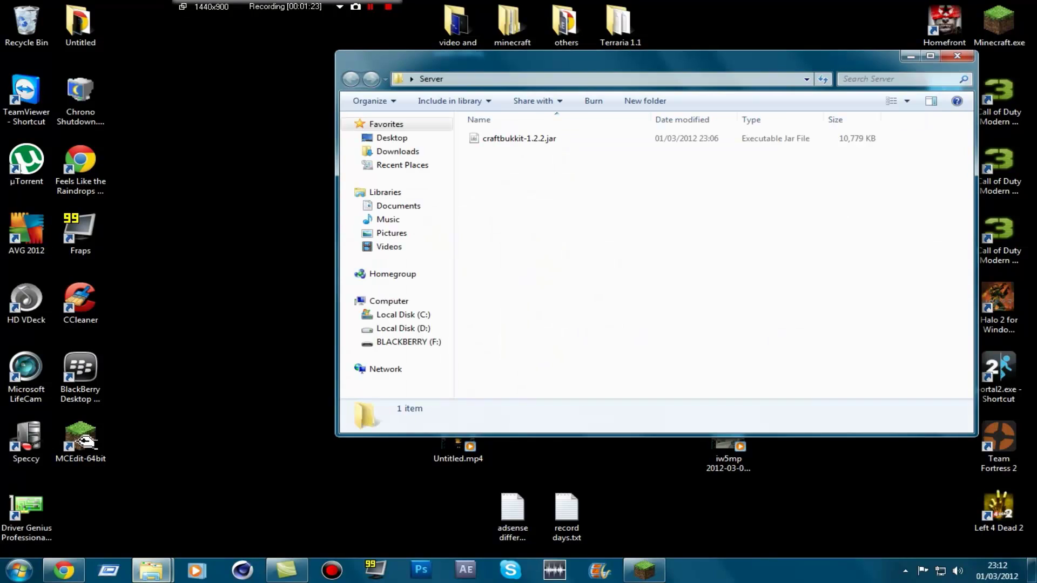
pyautogui.rightClick(625, 285)
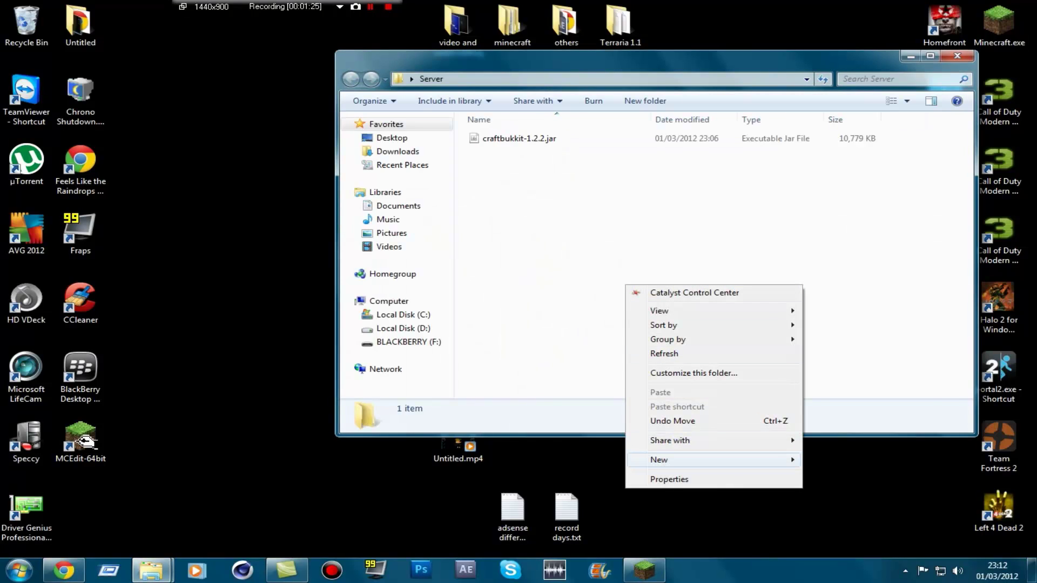
pyautogui.moveTo(659, 459)
pyautogui.click(852, 431)
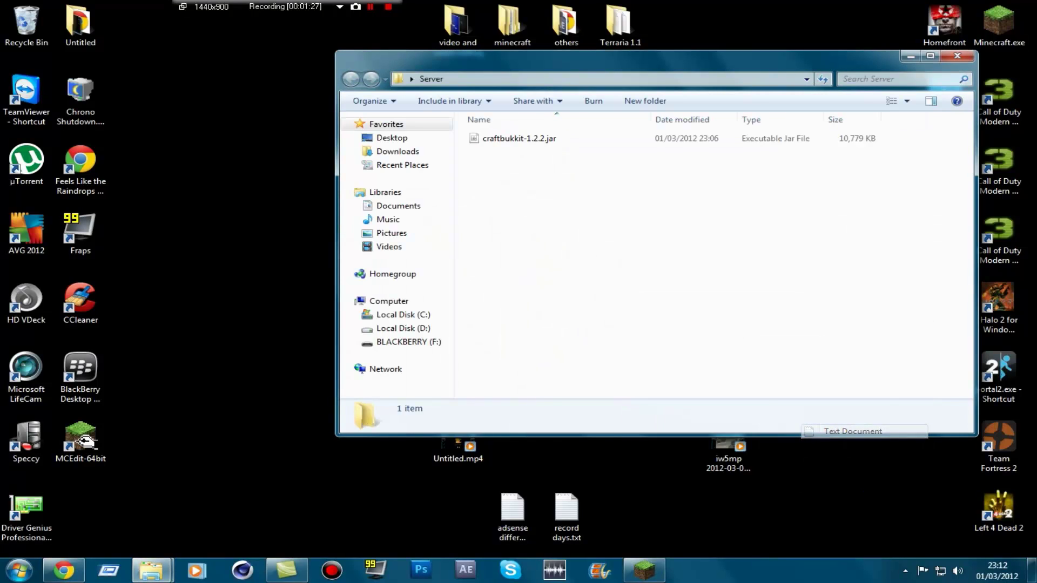
pyautogui.press('Return')
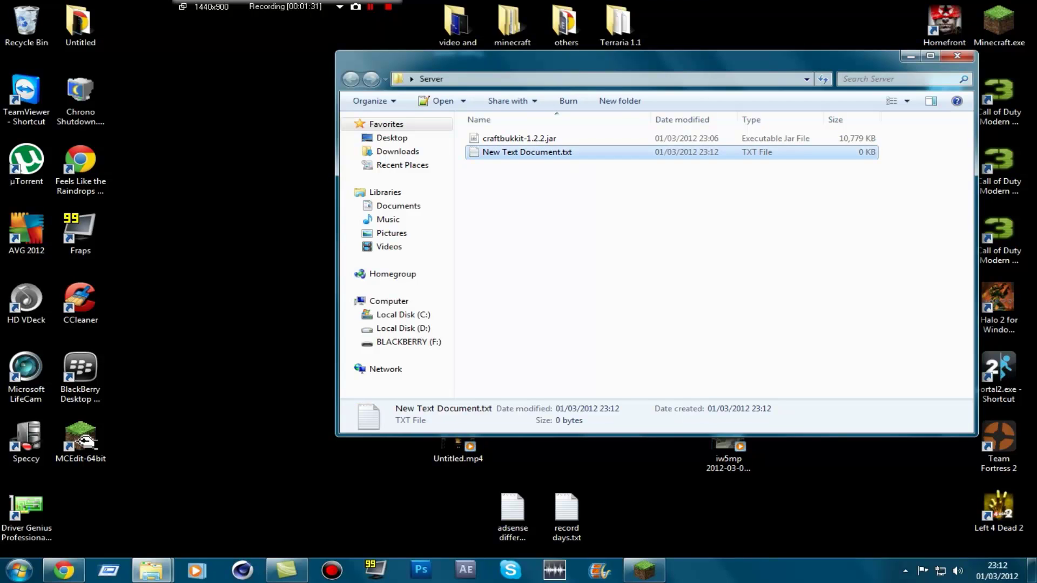
pyautogui.press('Return')
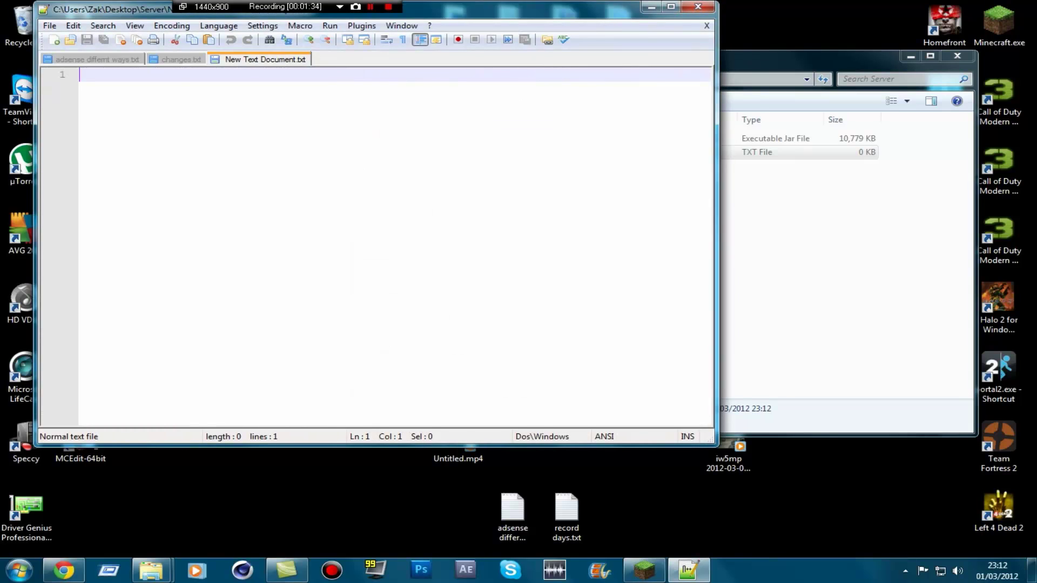
# Return to the Bukkit wiki 'Setting up a server' page and locate the Java 7 script
pyautogui.click(64, 570)
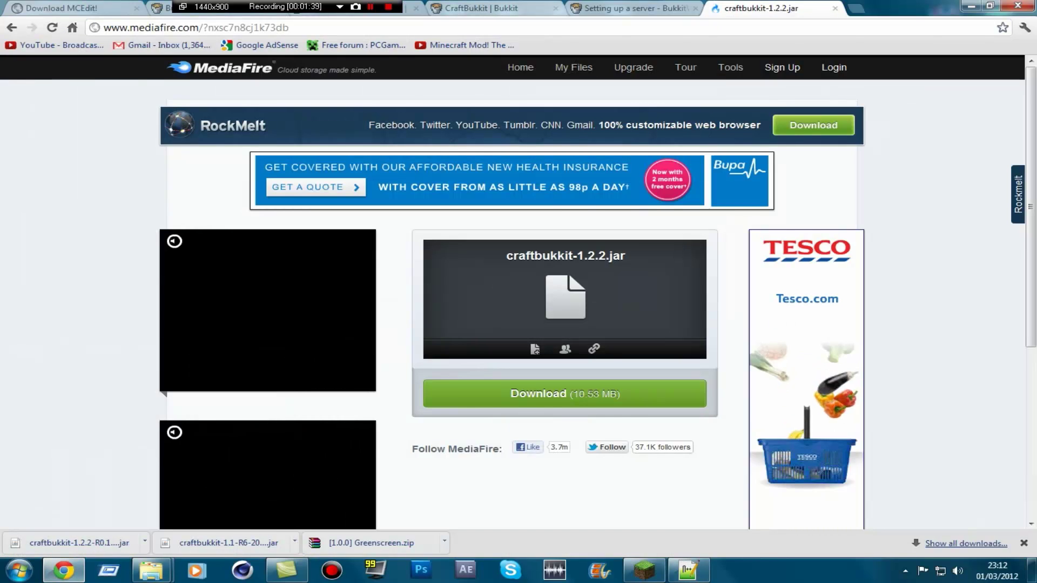
pyautogui.click(634, 8)
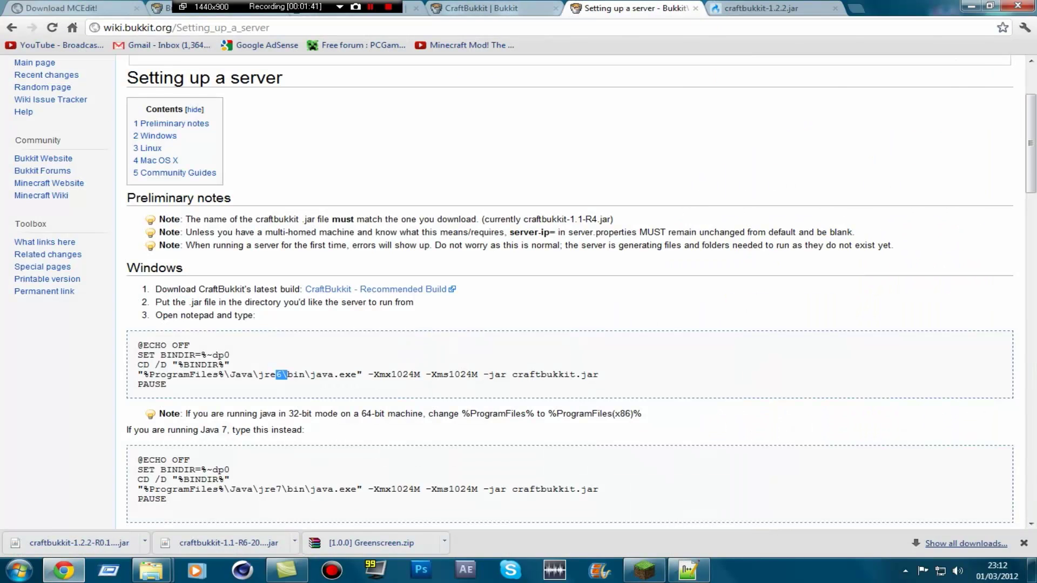
pyautogui.scroll(2, 569, 292)
pyautogui.scroll(-2, 569, 291)
pyautogui.scroll(-3, 569, 292)
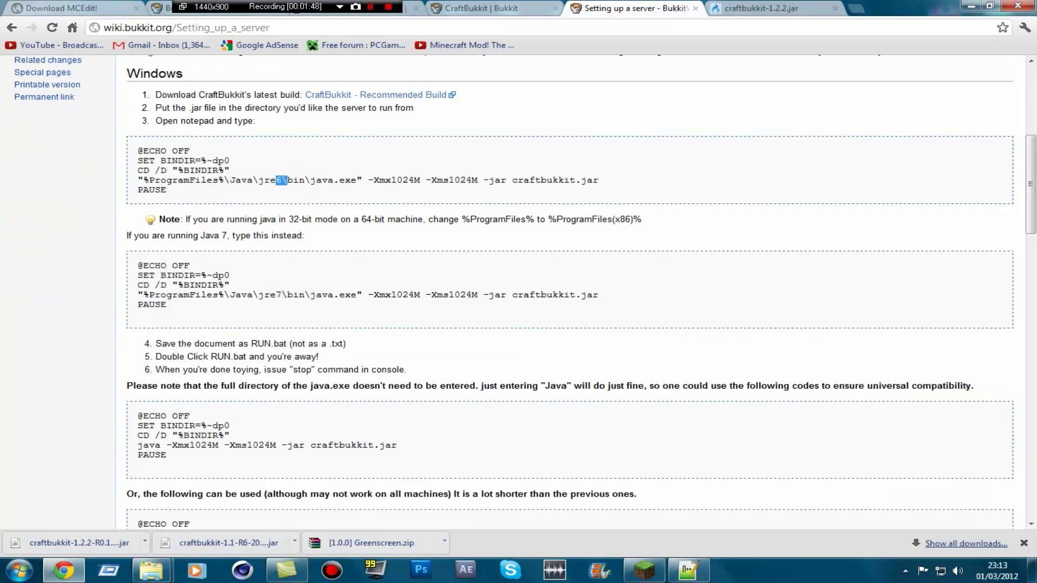
pyautogui.scroll(1, 570, 292)
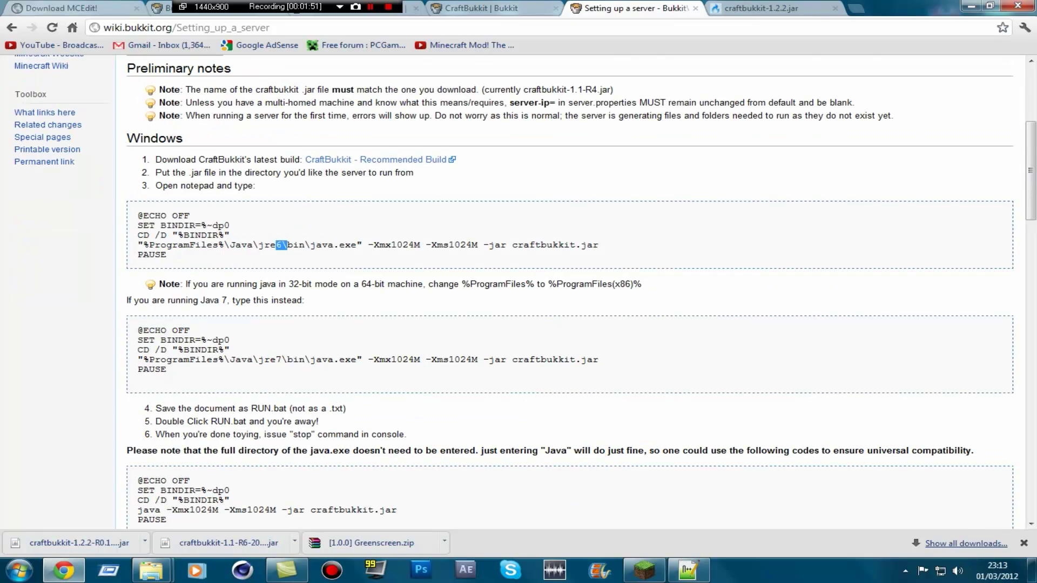
# Copy the Java 7 code block and switch to the empty Notepad++ document
pyautogui.moveTo(167, 370); pyautogui.dragTo(138, 330)
pyautogui.rightClick(146, 333)
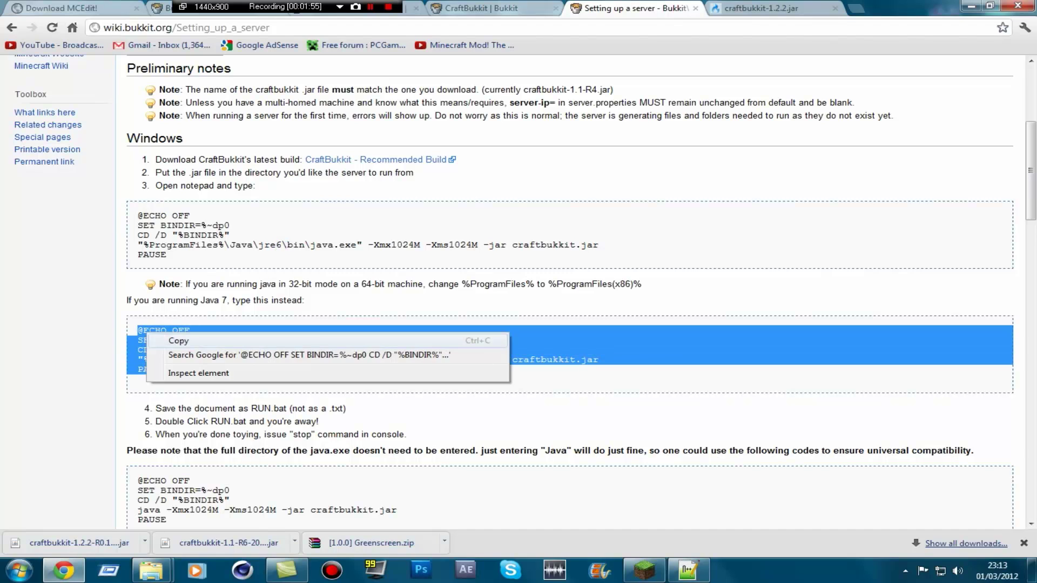
pyautogui.click(178, 341)
pyautogui.click(687, 570)
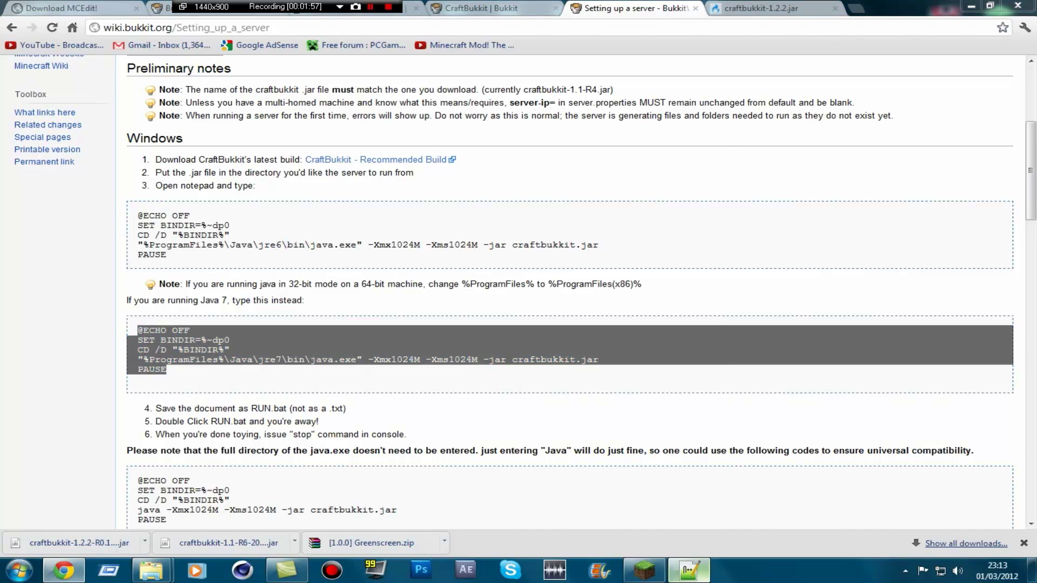
# Paste the Java 7 script into the document, then bring up the Server folder window
pyautogui.rightClick(374, 267)
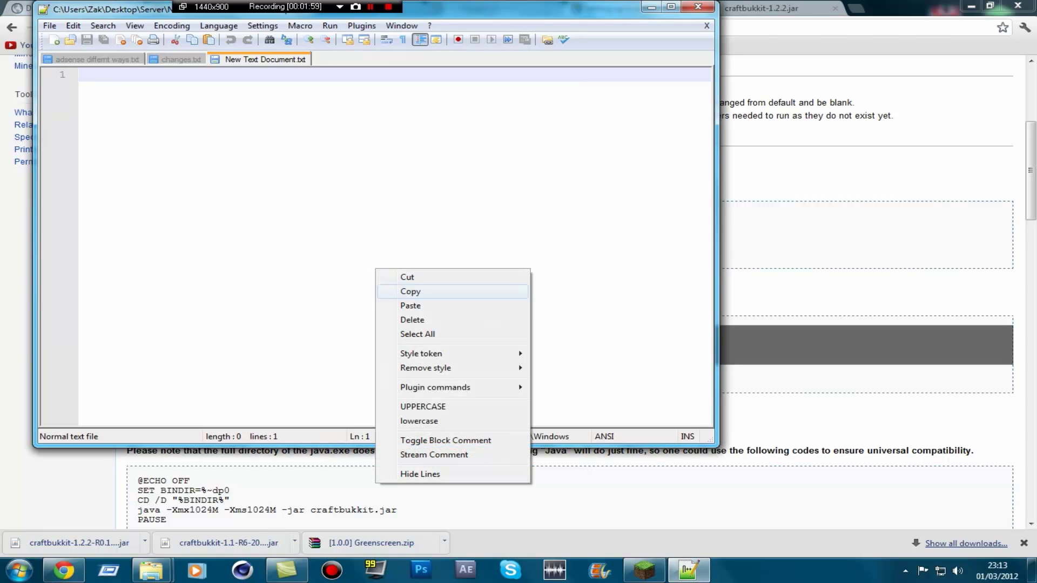
pyautogui.click(407, 304)
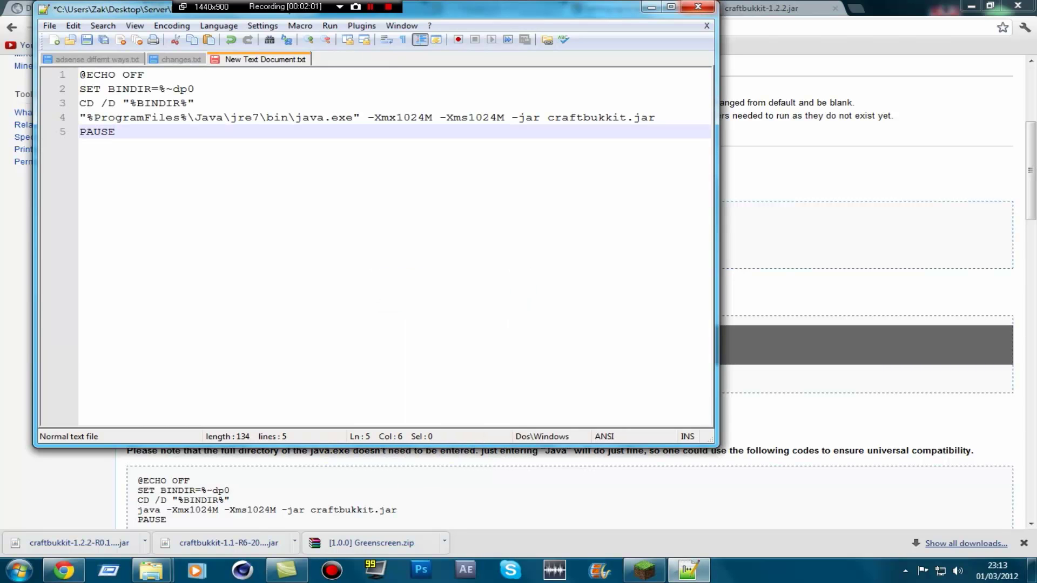
pyautogui.click(970, 5)
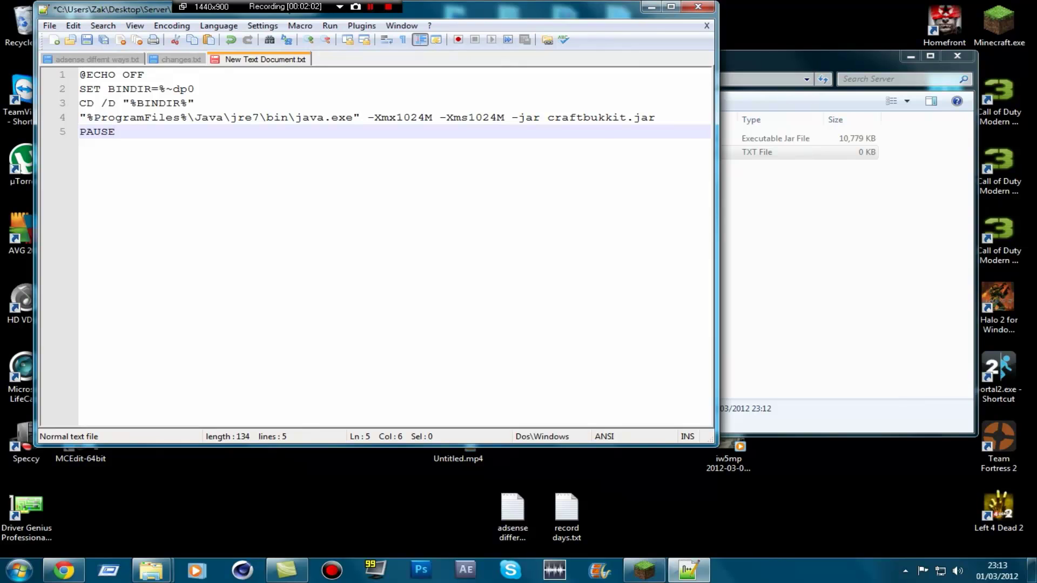
pyautogui.click(816, 227)
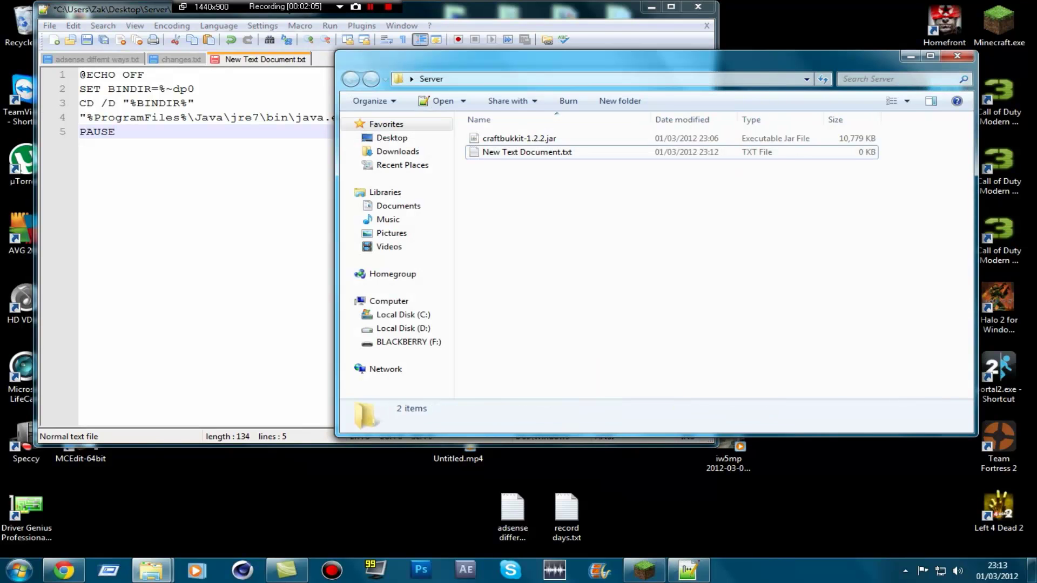
# Copy the jar's name, craftbukkit-1.2.2, from its rename field and return to Notepad++
pyautogui.rightClick(531, 139)
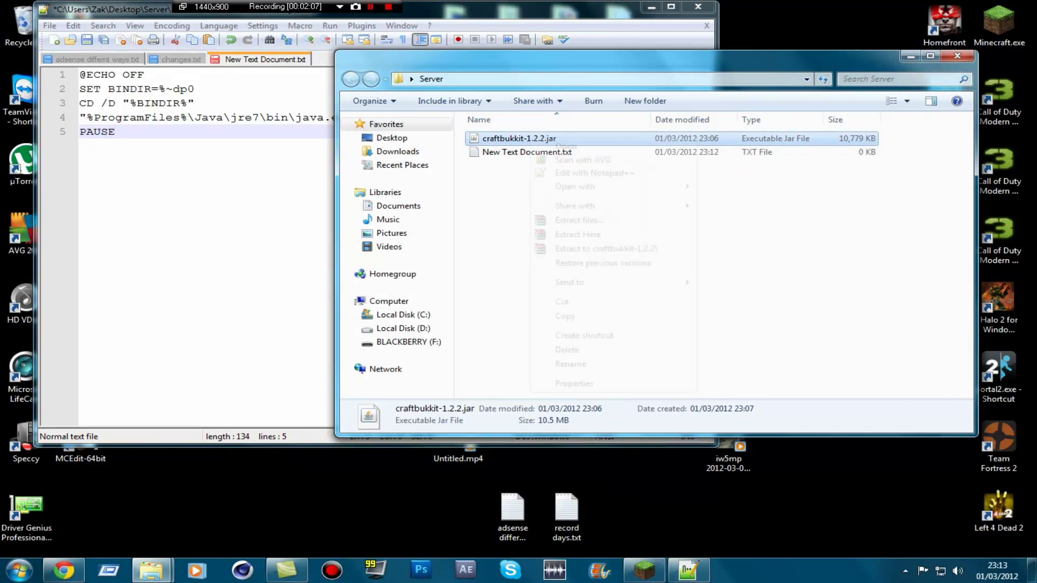
pyautogui.click(570, 364)
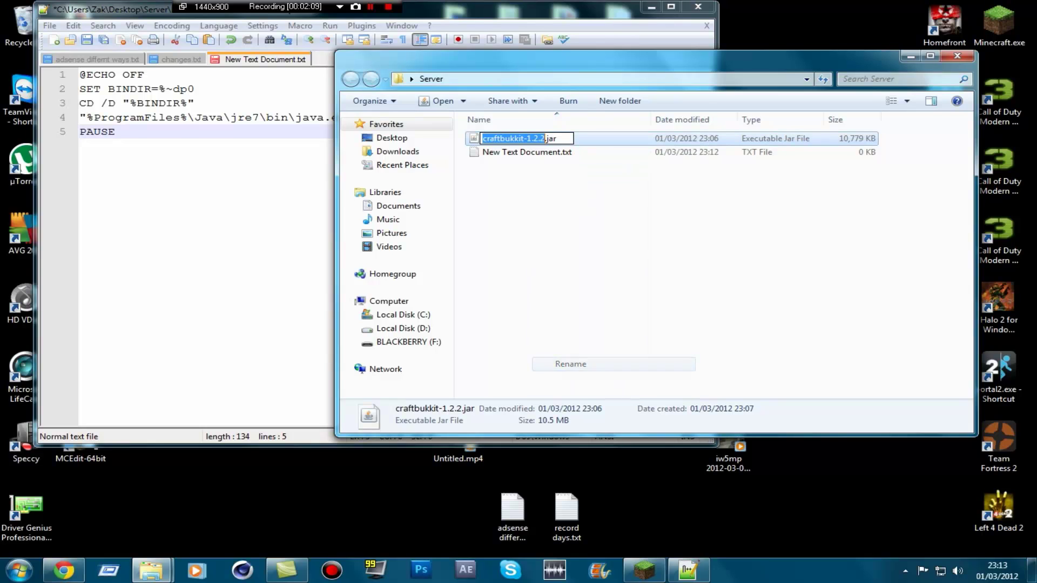
pyautogui.rightClick(525, 139)
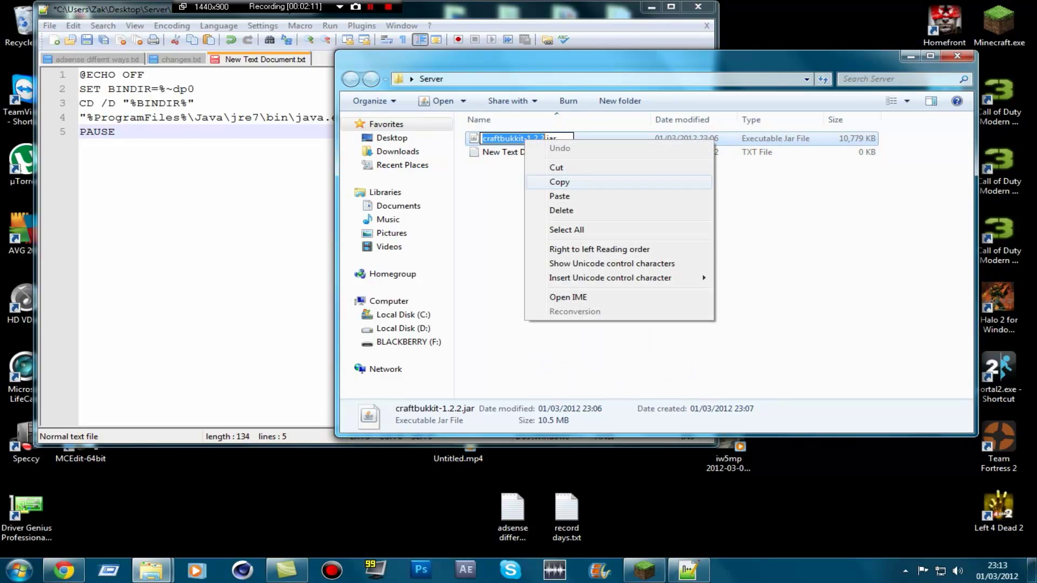
pyautogui.click(559, 182)
pyautogui.doubleClick(259, 157)
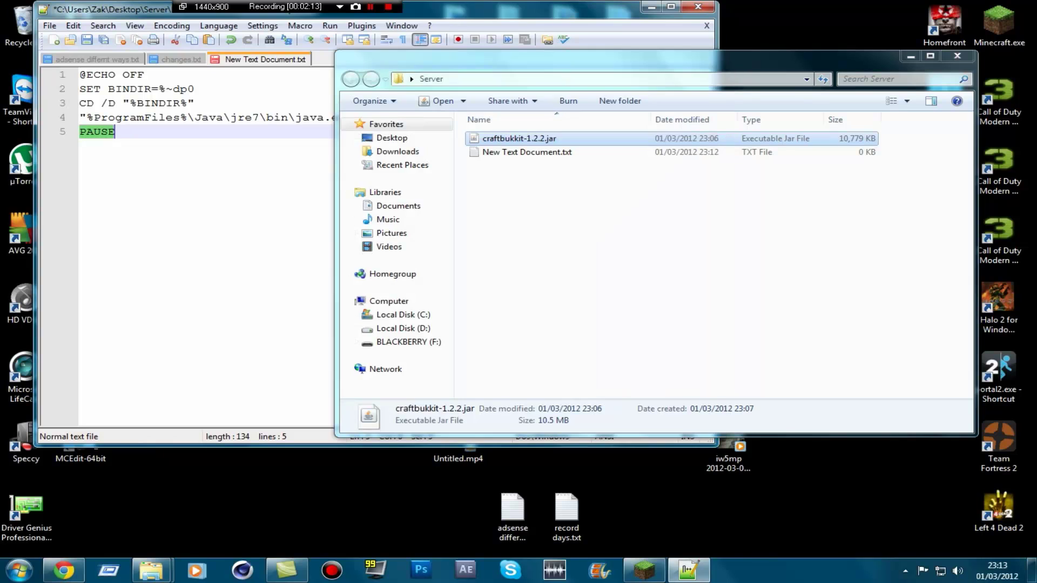
# Replace 'craftbukkit' on line 4 of the script with craftbukkit-1.2.2
pyautogui.click(910, 56)
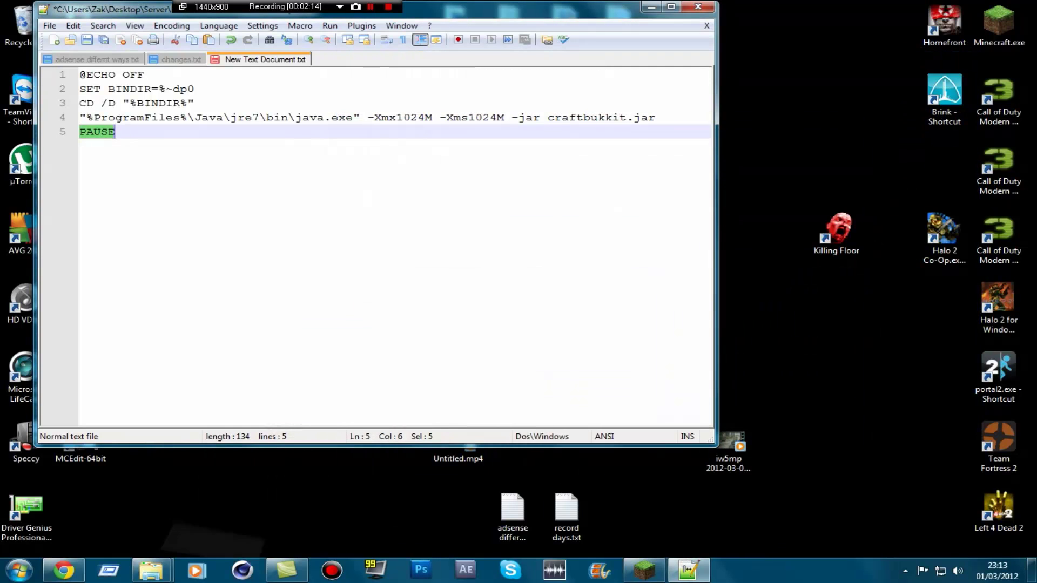
pyautogui.click(439, 117)
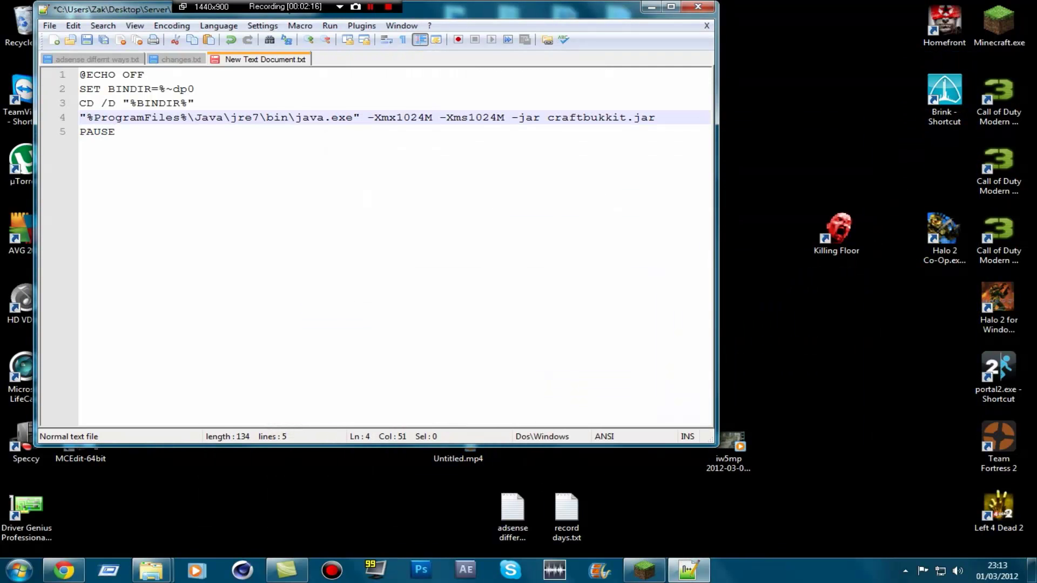
pyautogui.moveTo(548, 117); pyautogui.dragTo(627, 117)
pyautogui.rightClick(614, 115)
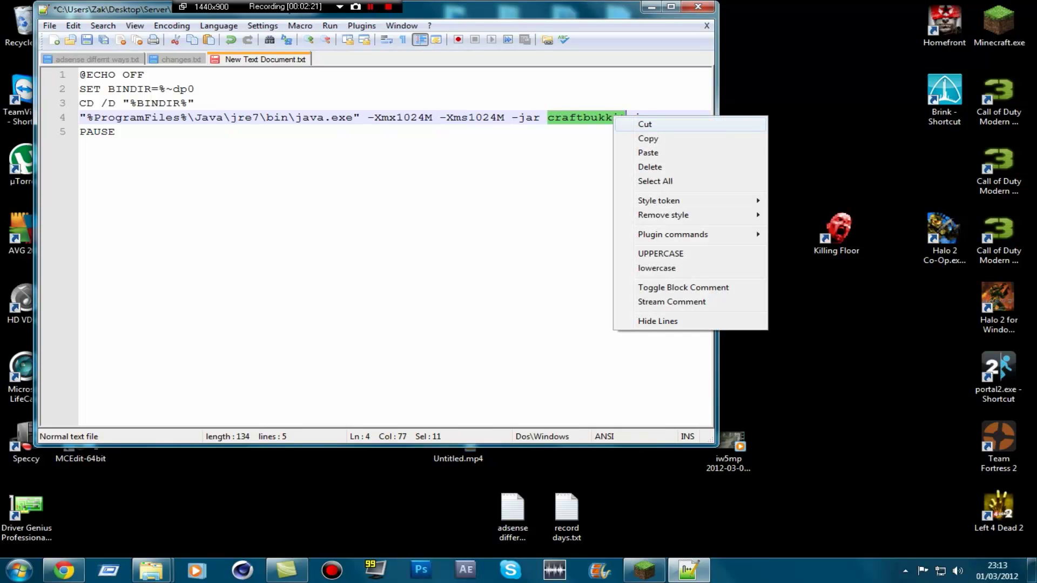
pyautogui.click(648, 153)
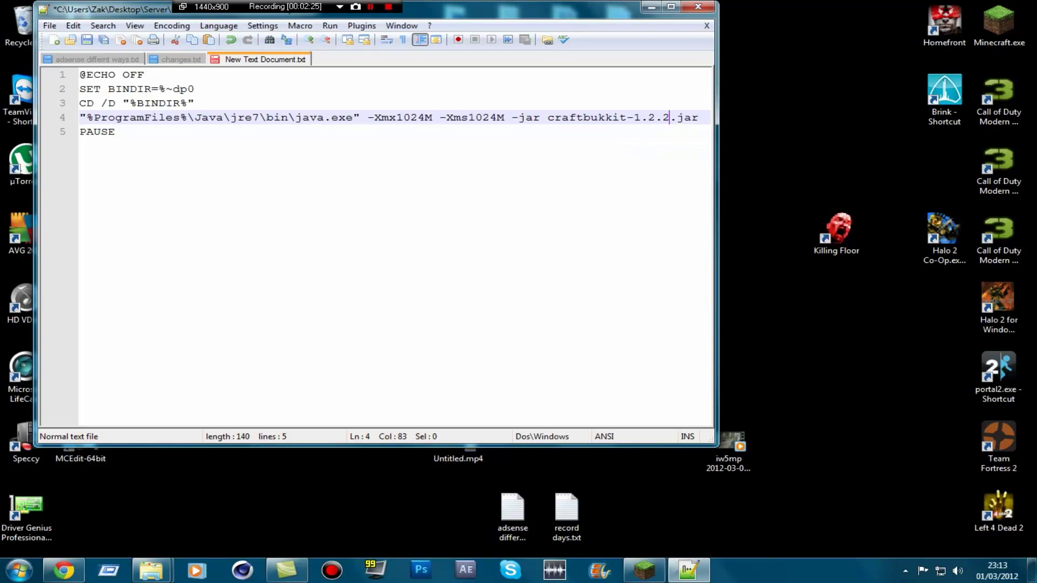
pyautogui.moveTo(546, 117); pyautogui.dragTo(541, 118)
pyautogui.click(583, 117)
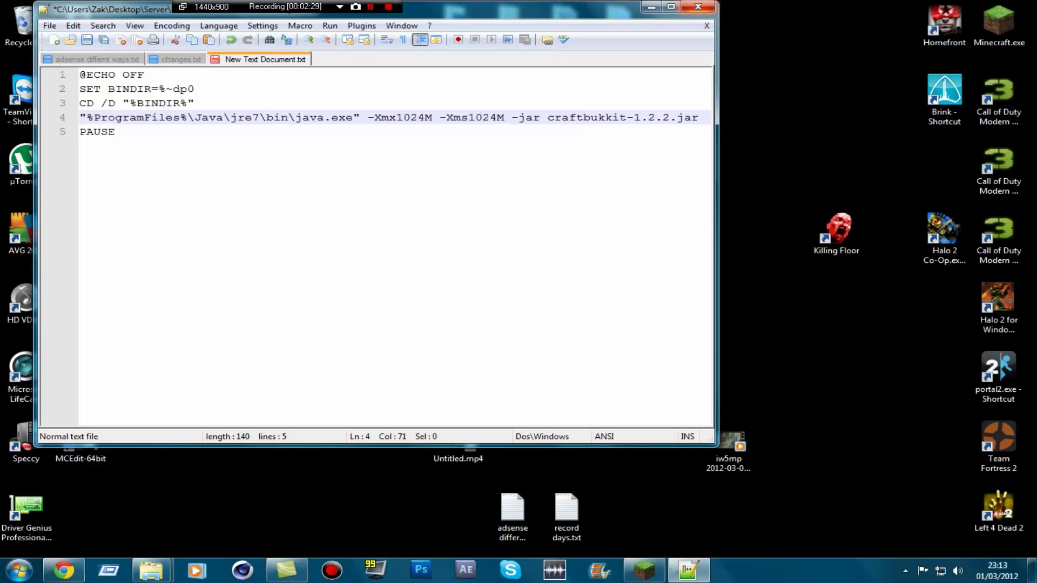
# Save the script as Server.bat in the Server folder
pyautogui.click(50, 26)
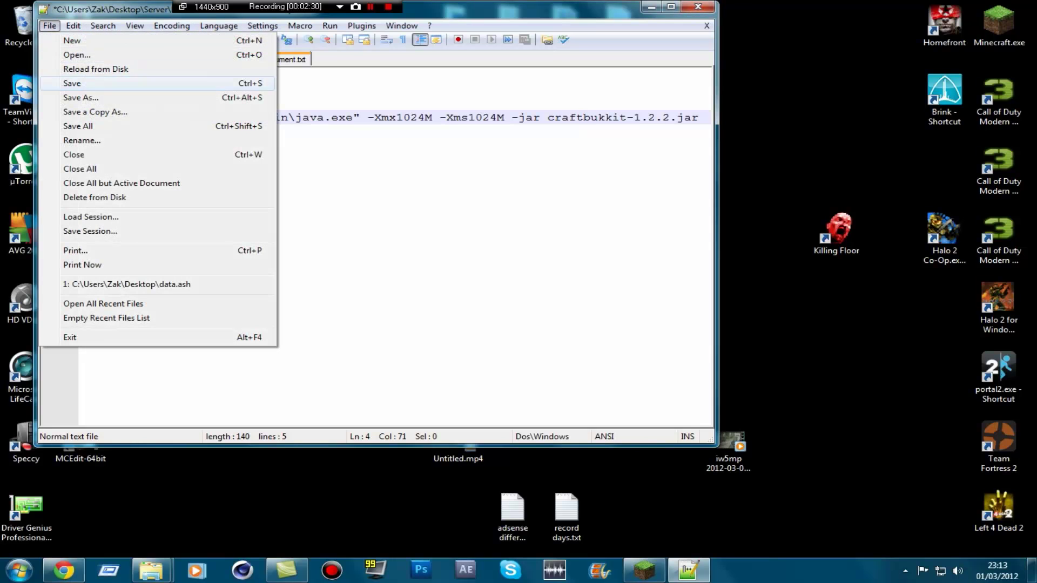
pyautogui.click(81, 97)
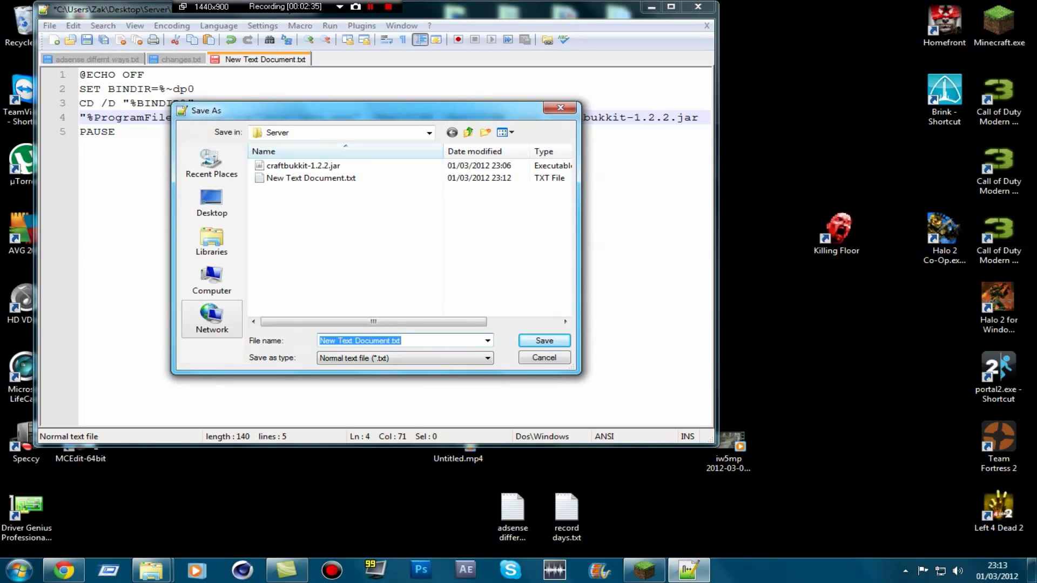
pyautogui.write('Server.')
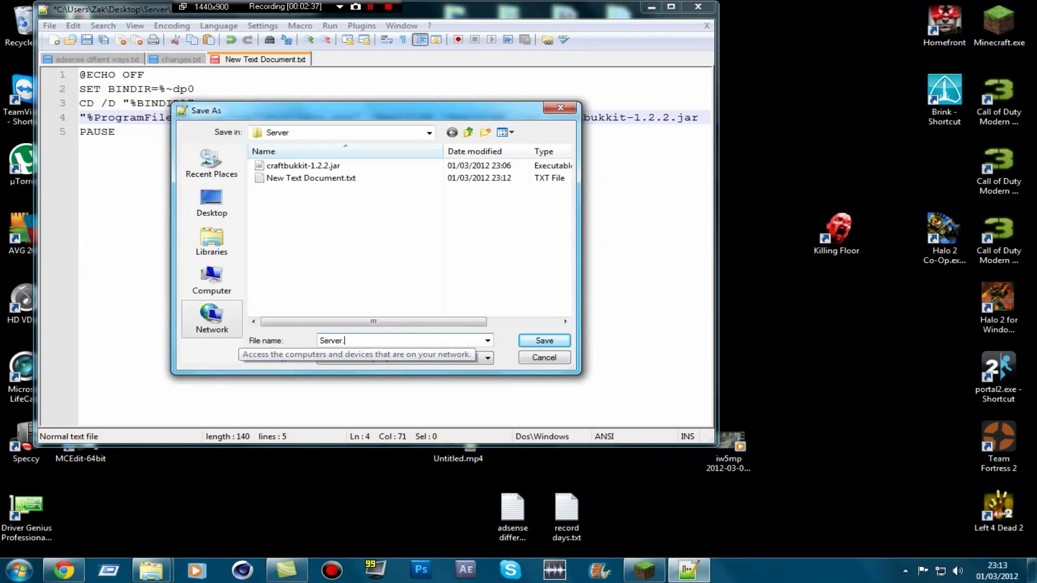
pyautogui.write('bat')
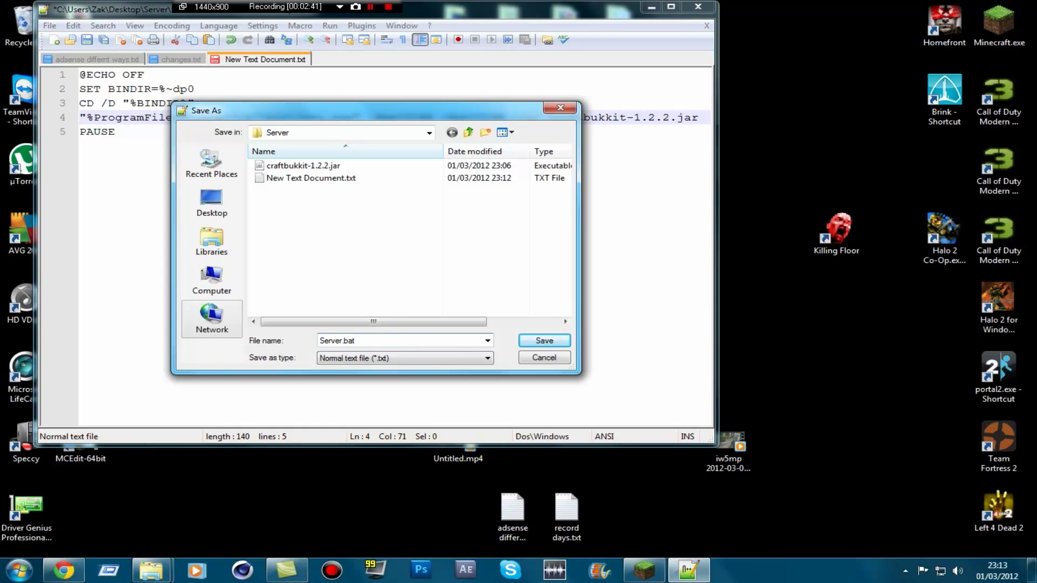
pyautogui.click(545, 340)
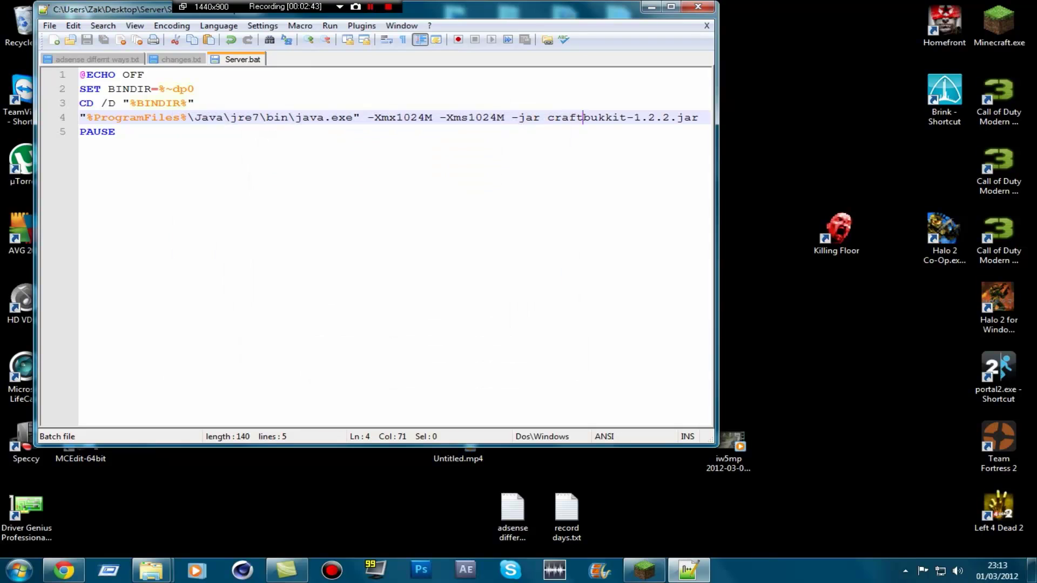
# Close Notepad++ and run Server.bat from the Server folder as administrator
pyautogui.click(698, 6)
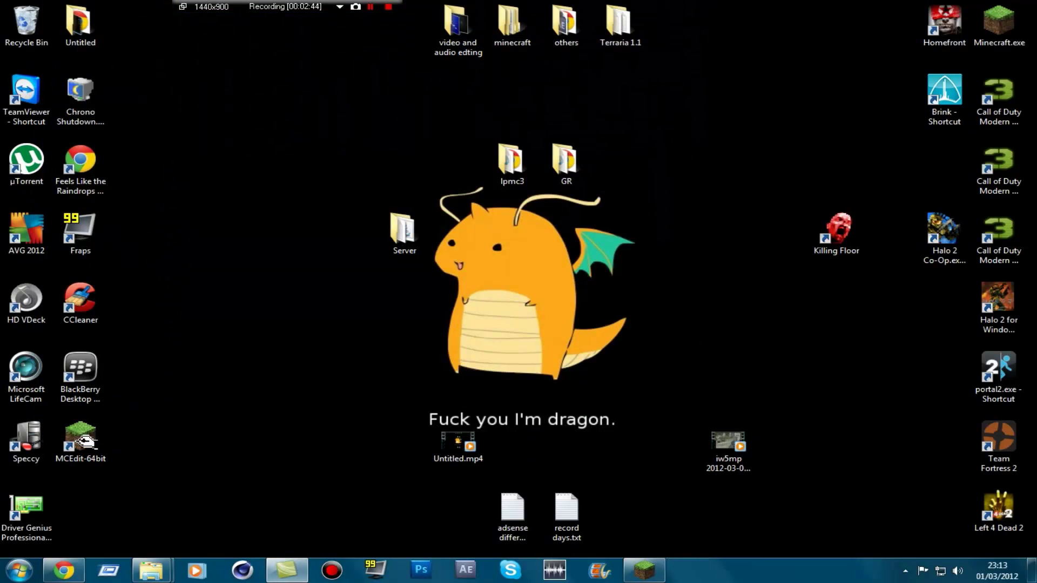
pyautogui.doubleClick(402, 231)
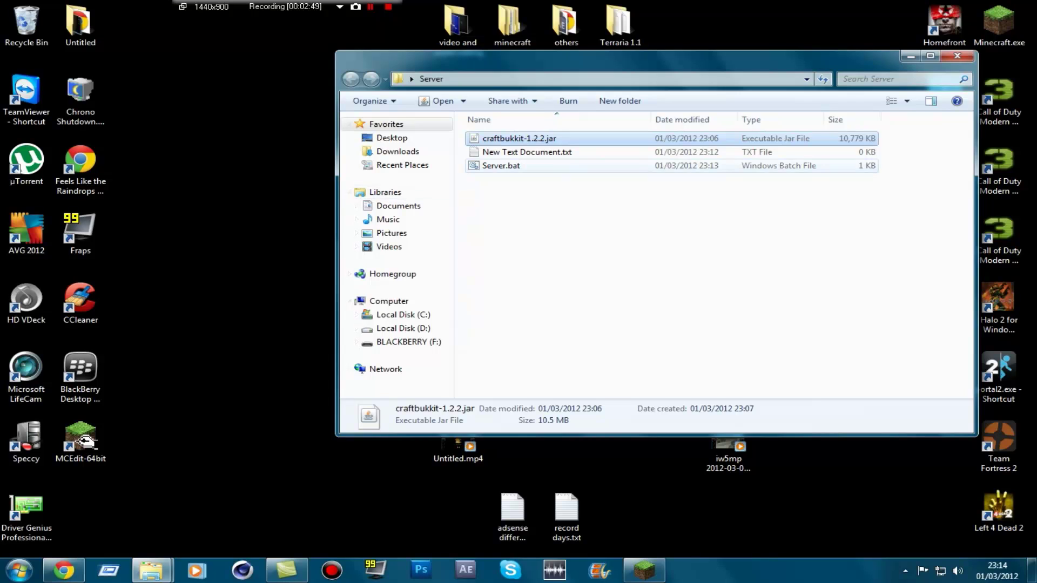
pyautogui.click(501, 166)
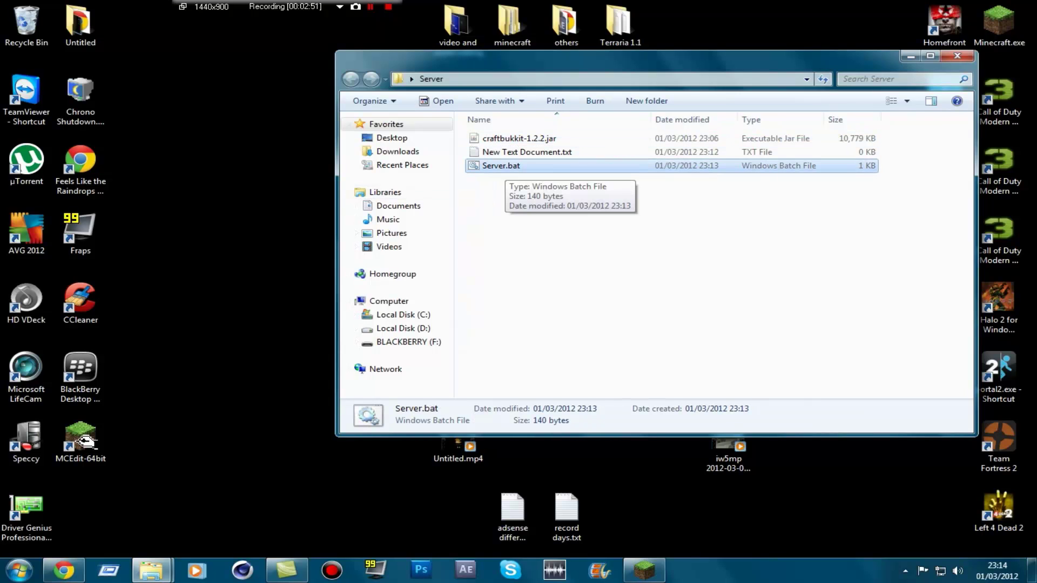
pyautogui.rightClick(507, 167)
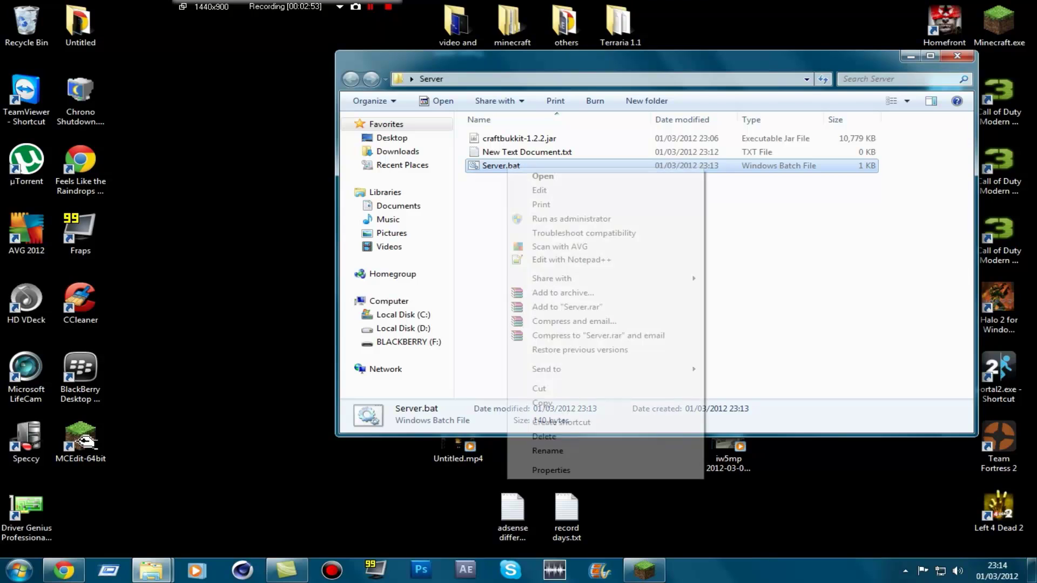
pyautogui.click(571, 219)
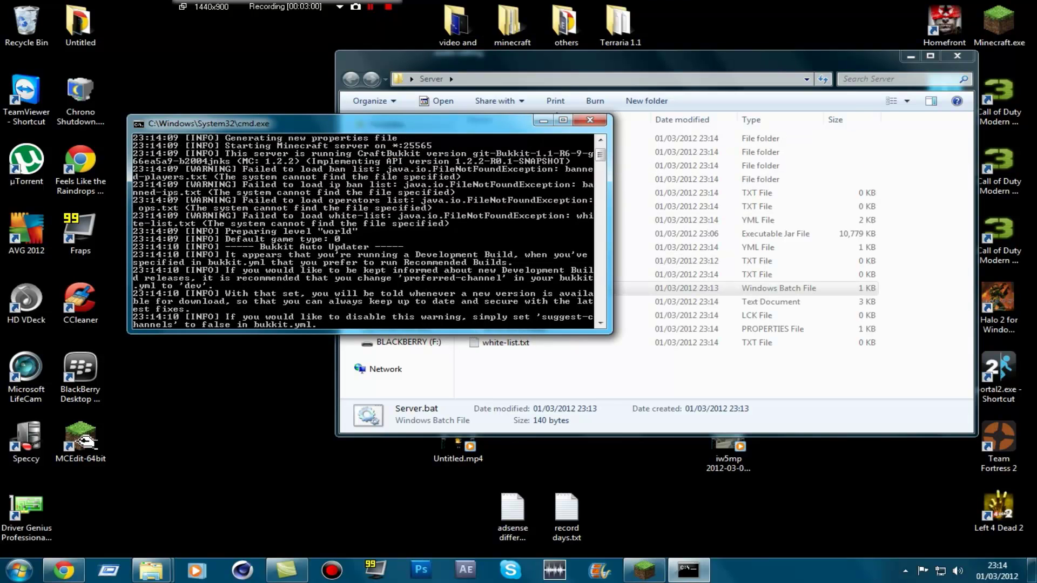
# Check the server console, then bring up the Minecraft 1.2.2 title menu
pyautogui.scroll(3, 363, 231)
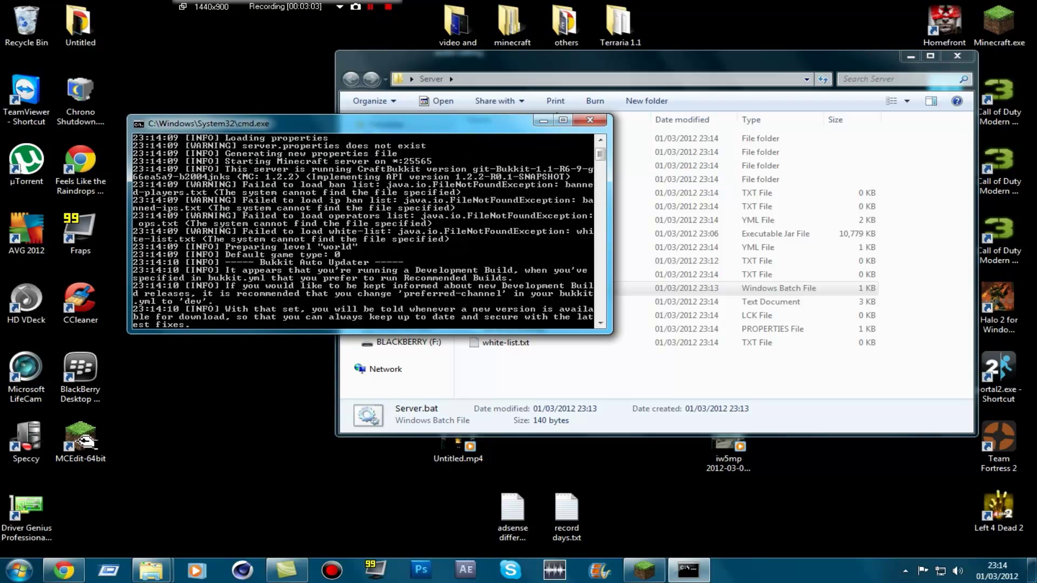
pyautogui.scroll(-6, 363, 231)
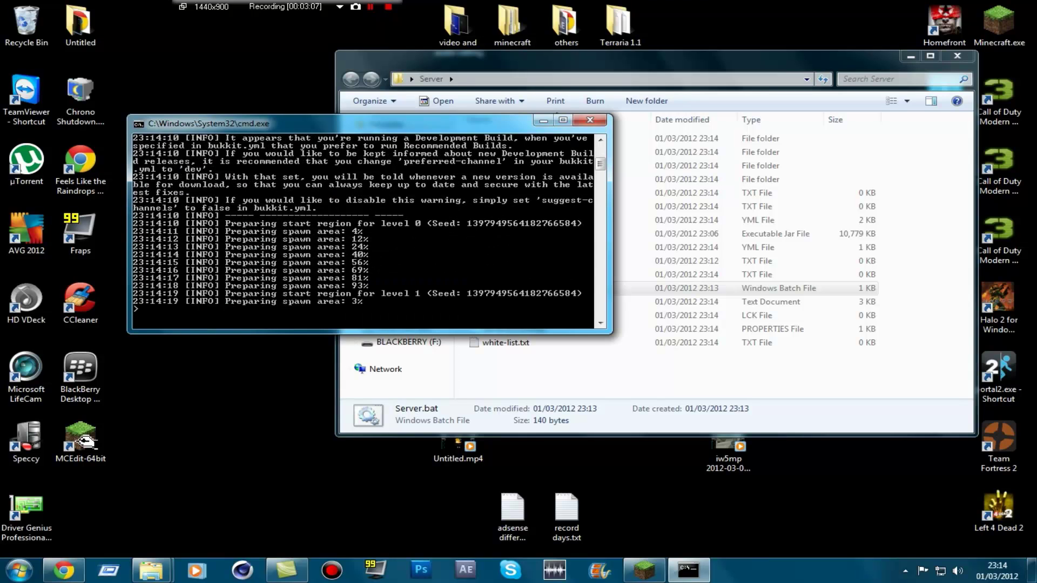
pyautogui.click(644, 570)
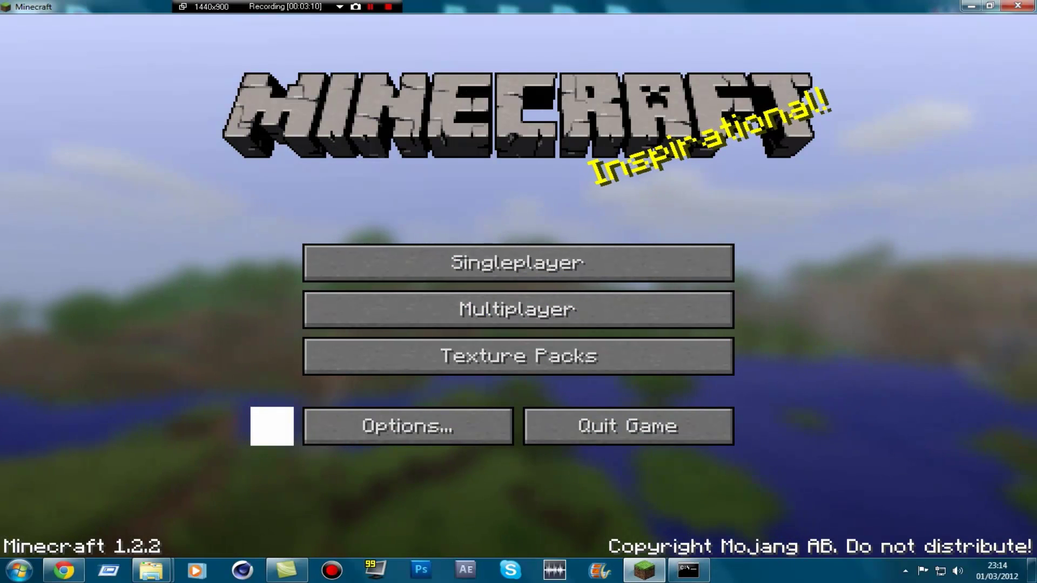
# Compare the wiki's %ProgramFiles% and %ProgramFiles(x86)% paths in the 32-bit note and Java 7 code, then minimise Chrome
pyautogui.click(63, 570)
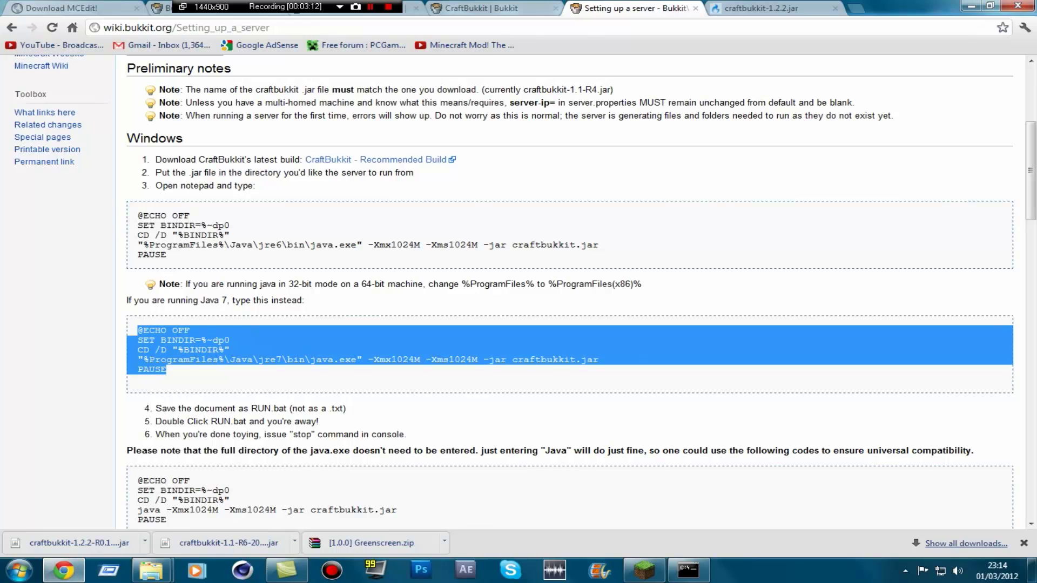
pyautogui.click(184, 372)
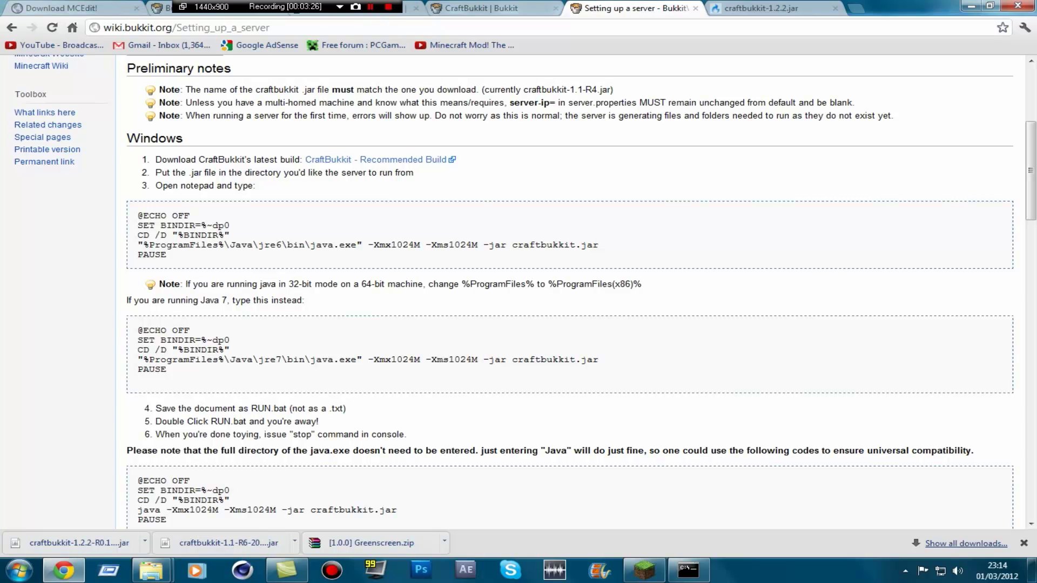
pyautogui.moveTo(461, 284); pyautogui.dragTo(534, 284)
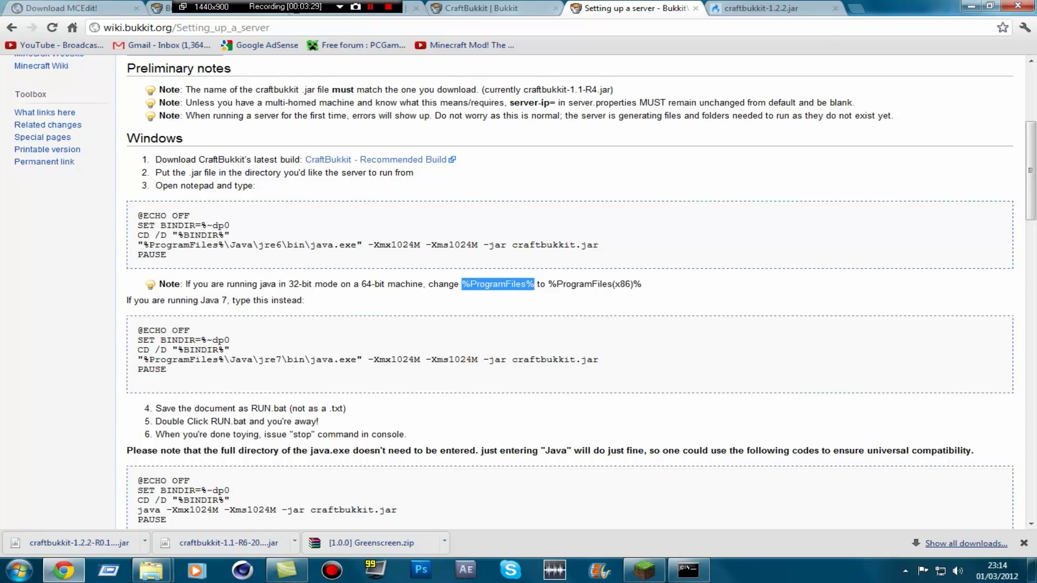
pyautogui.click(542, 284)
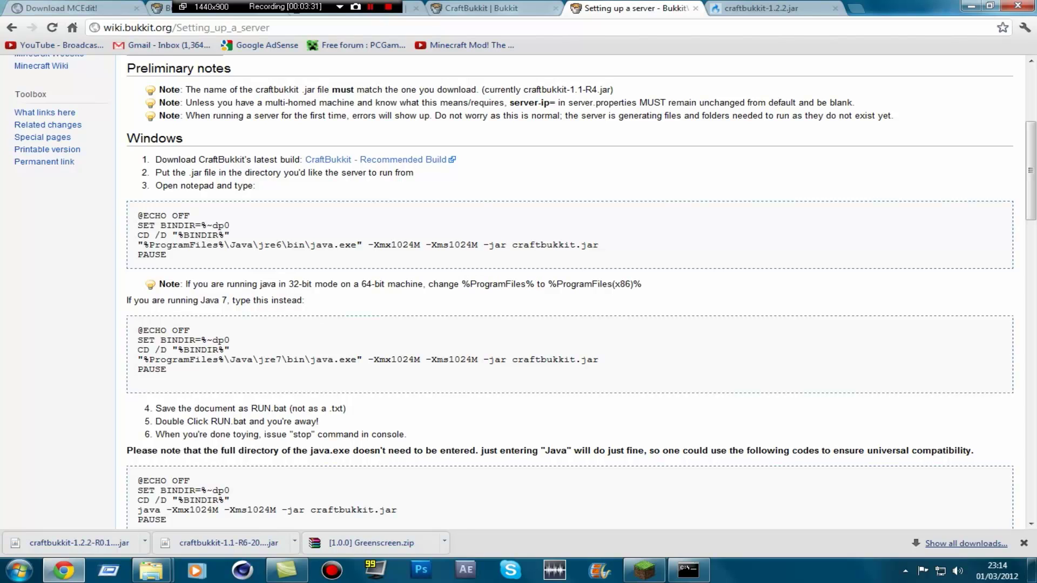
pyautogui.moveTo(641, 284); pyautogui.dragTo(548, 284)
pyautogui.click(546, 285)
pyautogui.moveTo(224, 360); pyautogui.dragTo(143, 359)
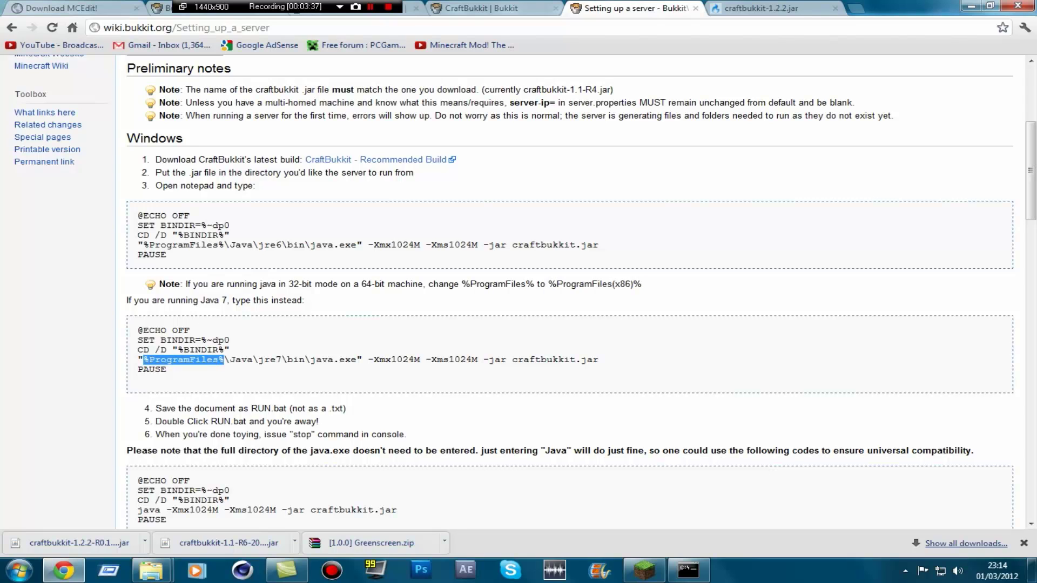
pyautogui.click(143, 360)
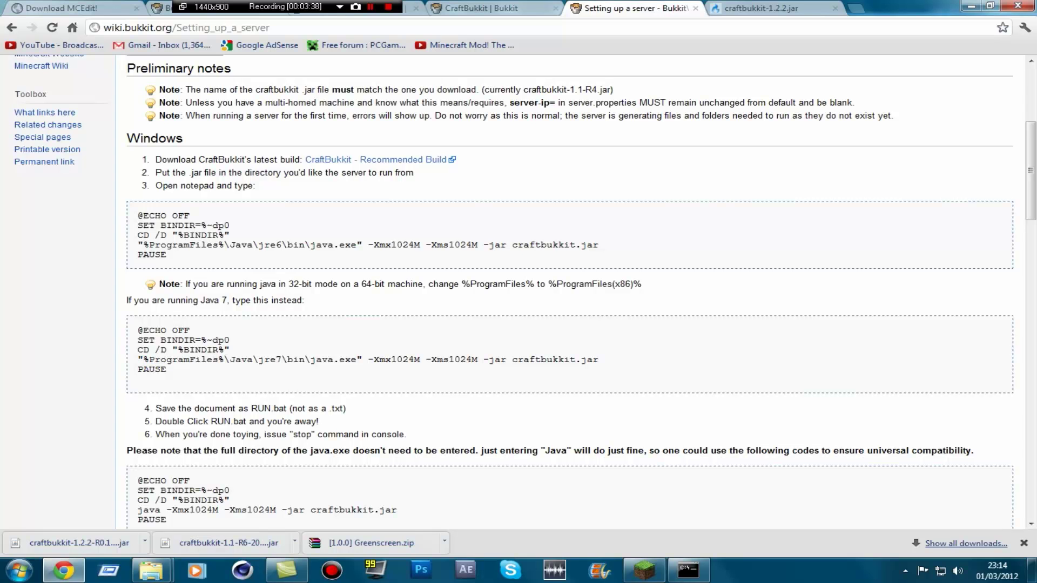
pyautogui.click(970, 6)
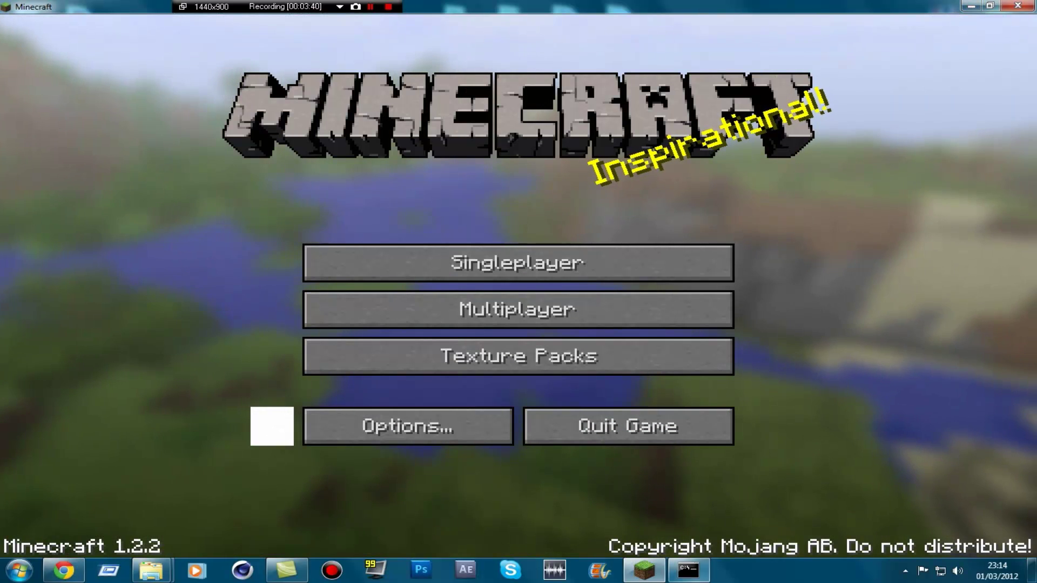
# Add a multiplayer server entry with address localhost
pyautogui.click(688, 570)
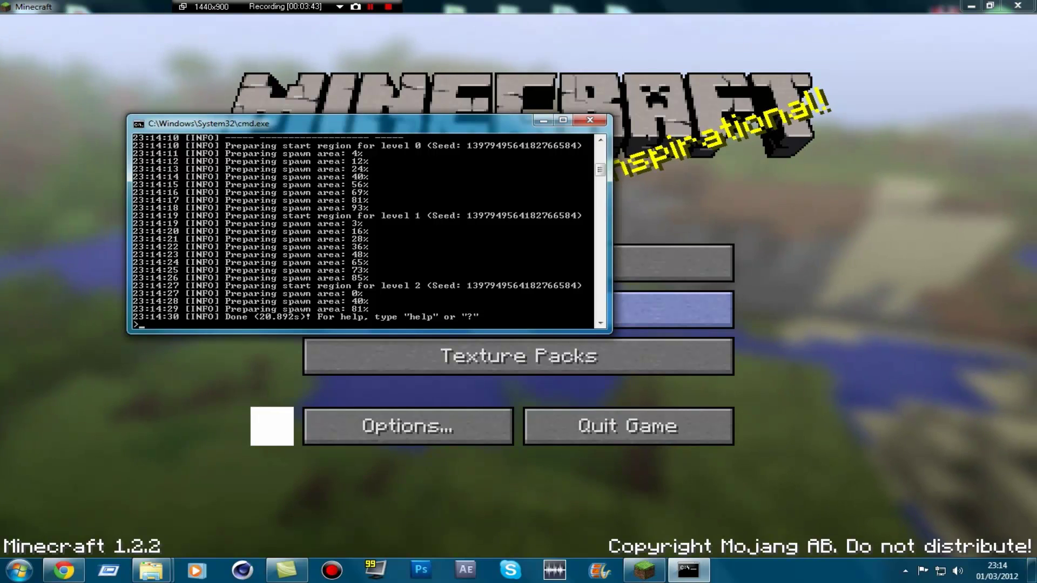
pyautogui.click(672, 308)
pyautogui.click(742, 476)
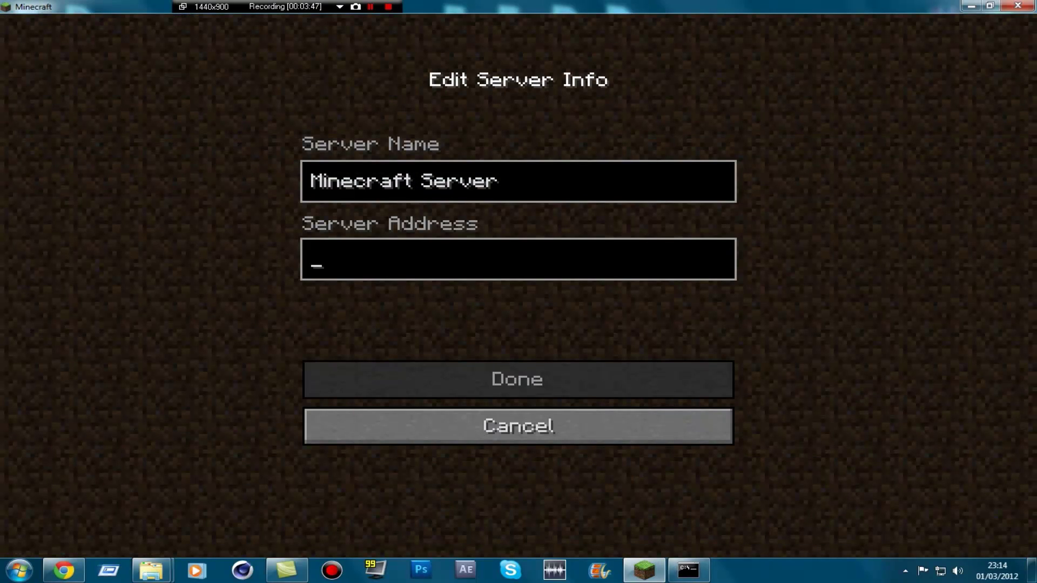
pyautogui.write('local')
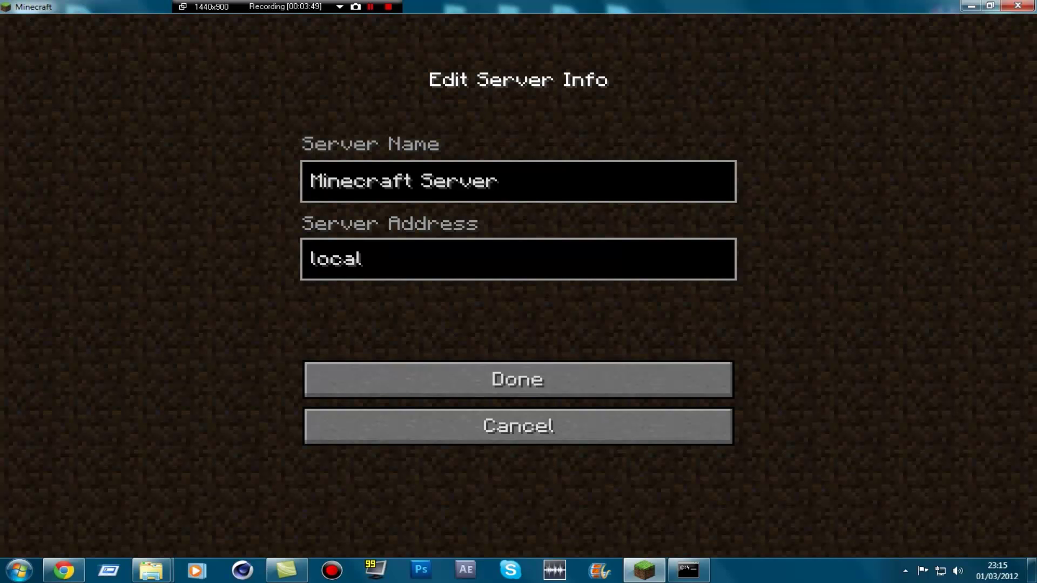
pyautogui.press('BackSpace')
pyautogui.press('BackSpace')
pyautogui.press('BackSpace')
pyautogui.press('BackSpace')
pyautogui.write('ocalhost')
pyautogui.press('Return')
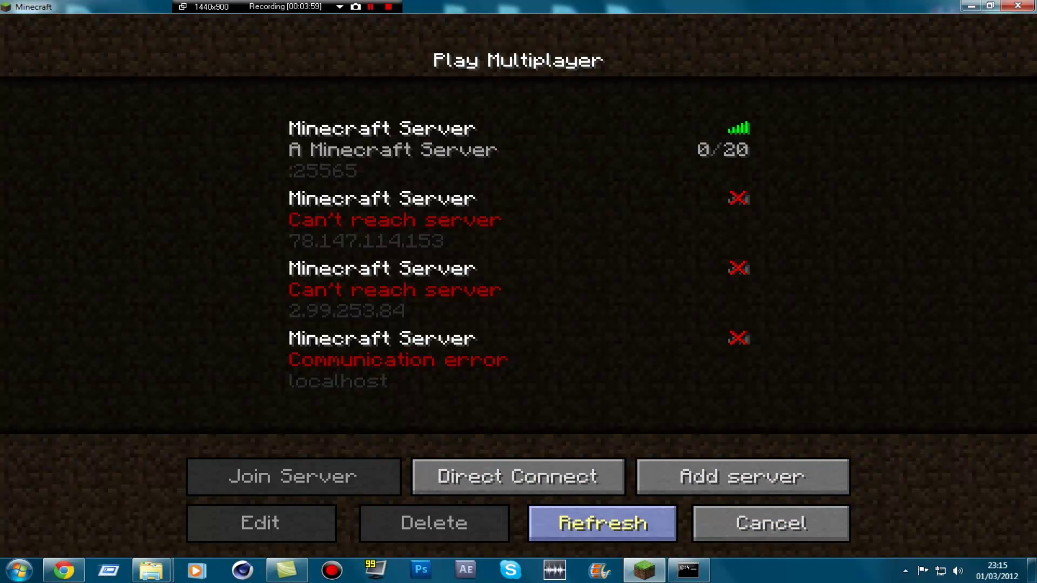
# Add a second server entry with address :25565
pyautogui.click(743, 476)
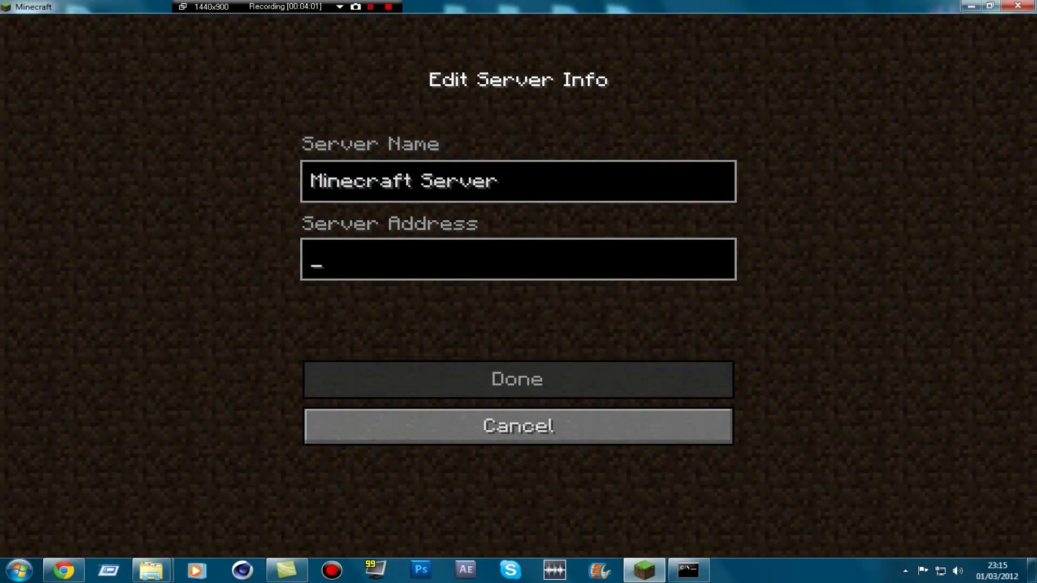
pyautogui.write('loacal')
pyautogui.press('BackSpace')
pyautogui.press('BackSpace')
pyautogui.write(';')
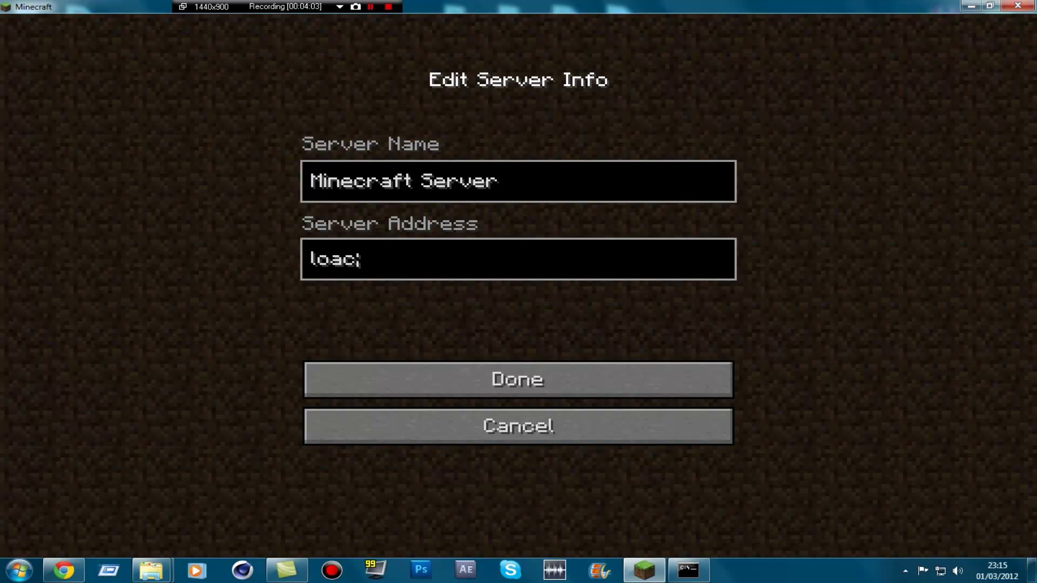
pyautogui.press('BackSpace')
pyautogui.press('BackSpace')
pyautogui.press('BackSpace')
pyautogui.press('BackSpace')
pyautogui.press('BackSpace')
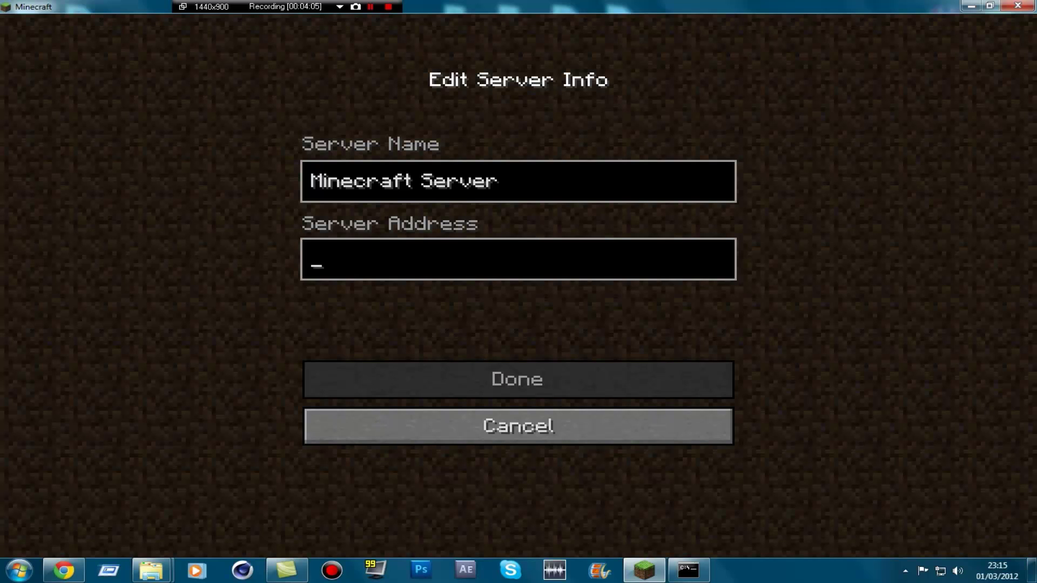
pyautogui.write('2')
pyautogui.press('BackSpace')
pyautogui.write(':24')
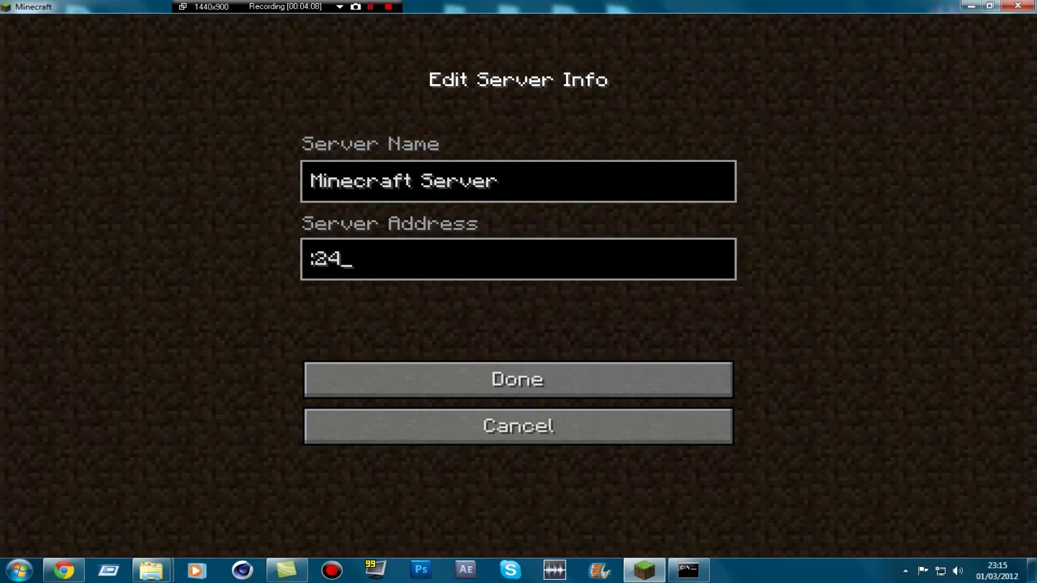
pyautogui.press('BackSpace')
pyautogui.write('5565')
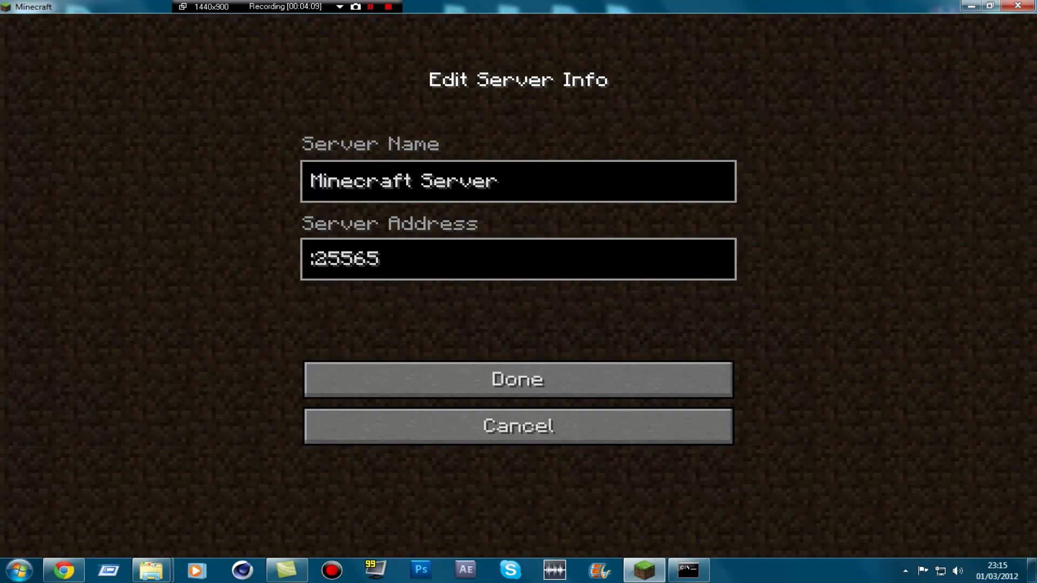
pyautogui.press('Return')
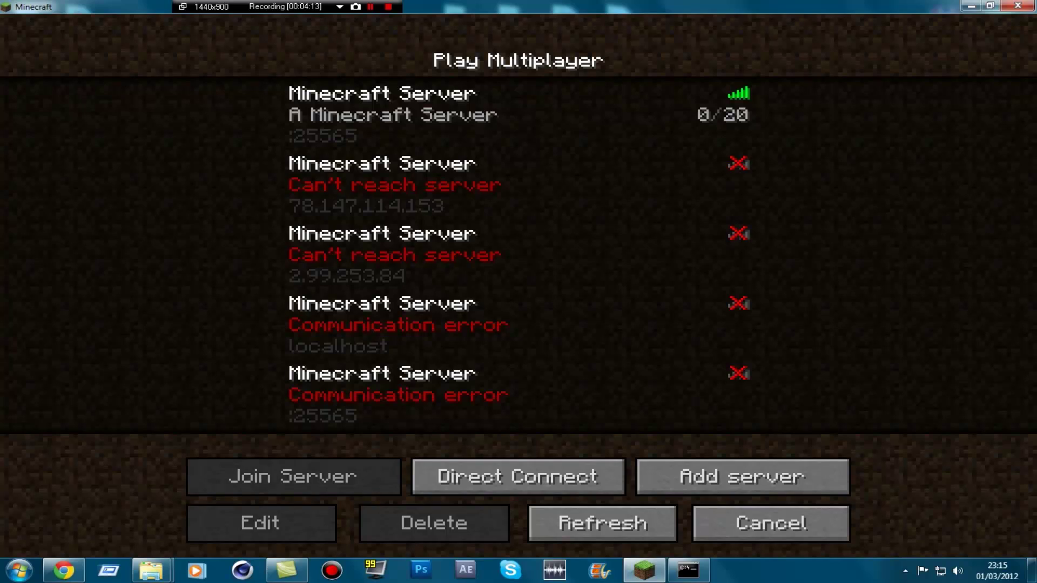
# Join the :25565 server, walk and jump onto the dirt ledge through the grass, then disconnect
pyautogui.doubleClick(518, 115)
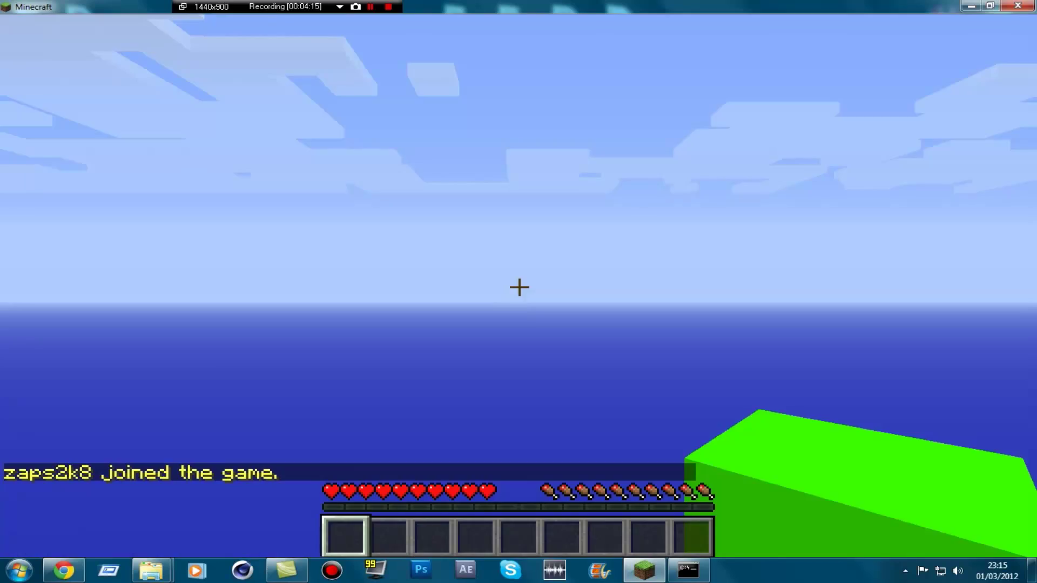
pyautogui.press('w')
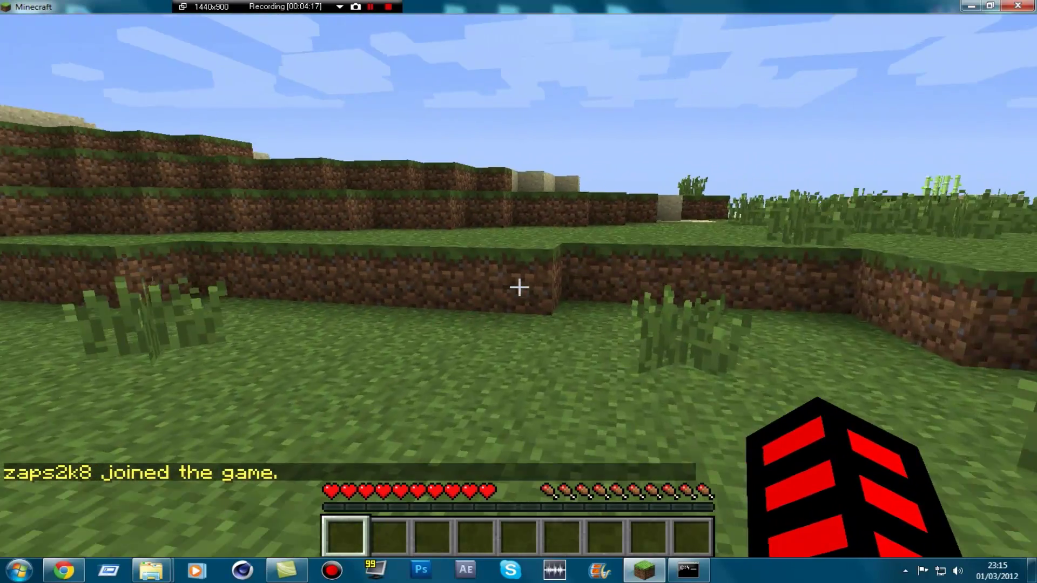
pyautogui.press('w')
pyautogui.press('space')
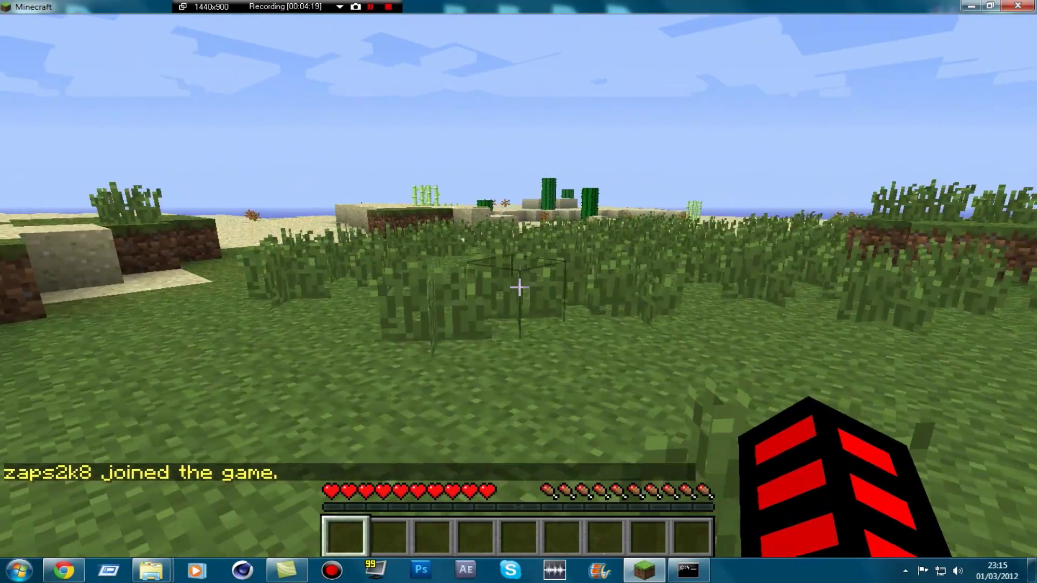
pyautogui.press('w')
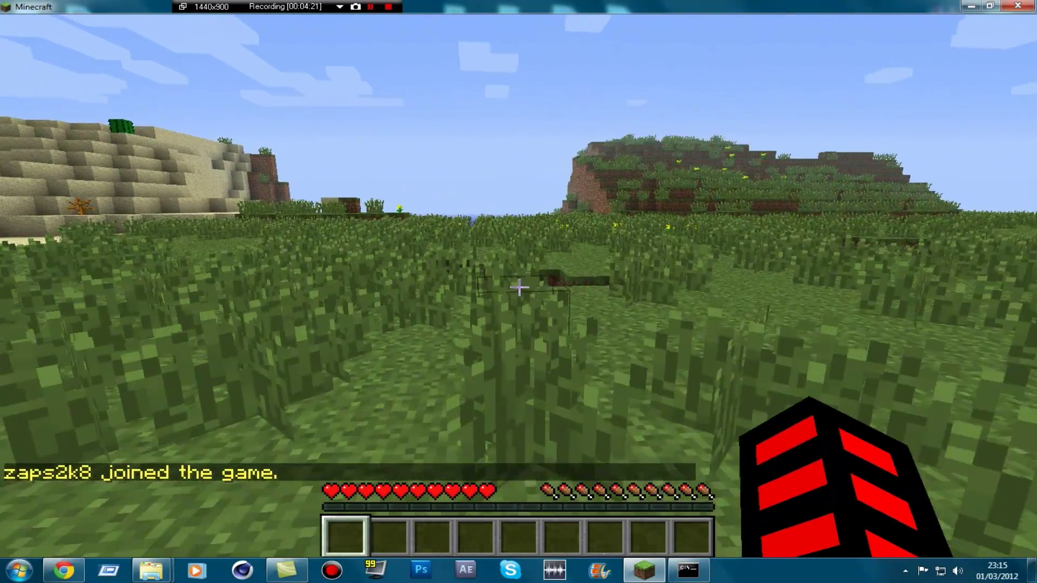
pyautogui.press('Escape')
pyautogui.click(519, 371)
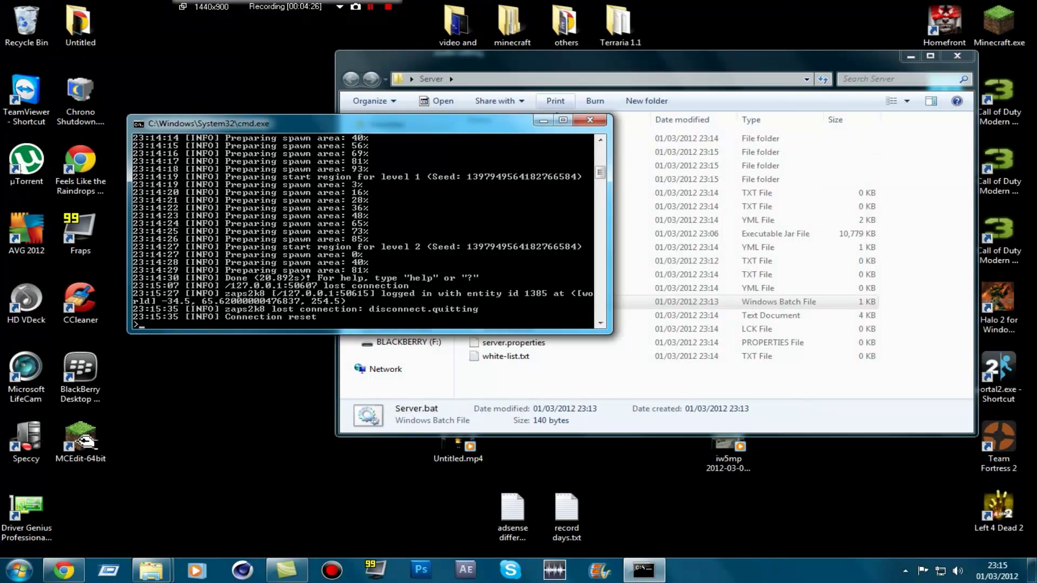
# Close the CraftBukkit server console and open Server.bat for editing in Notepad
pyautogui.click(590, 120)
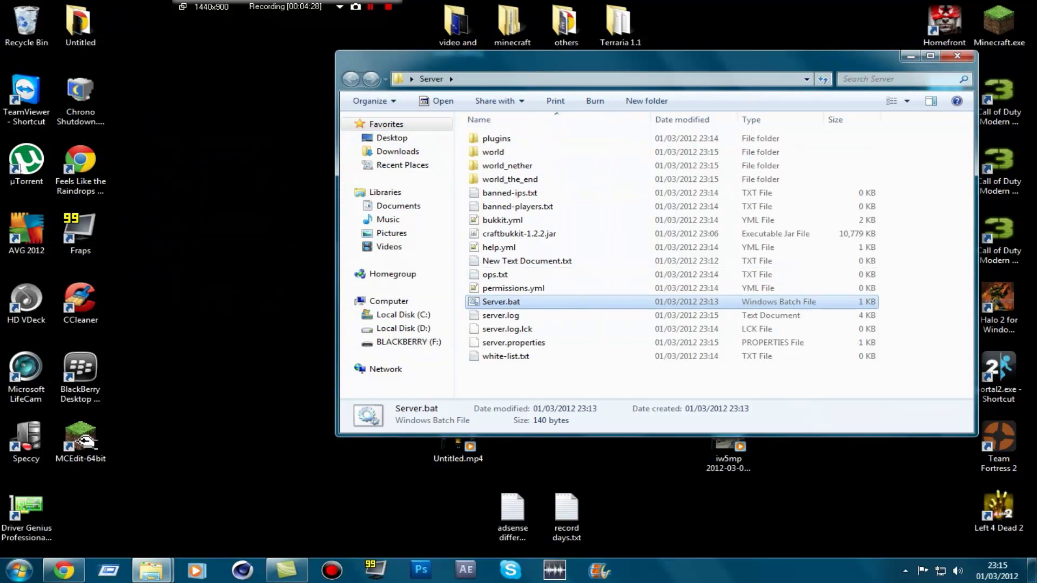
pyautogui.rightClick(510, 301)
pyautogui.click(543, 268)
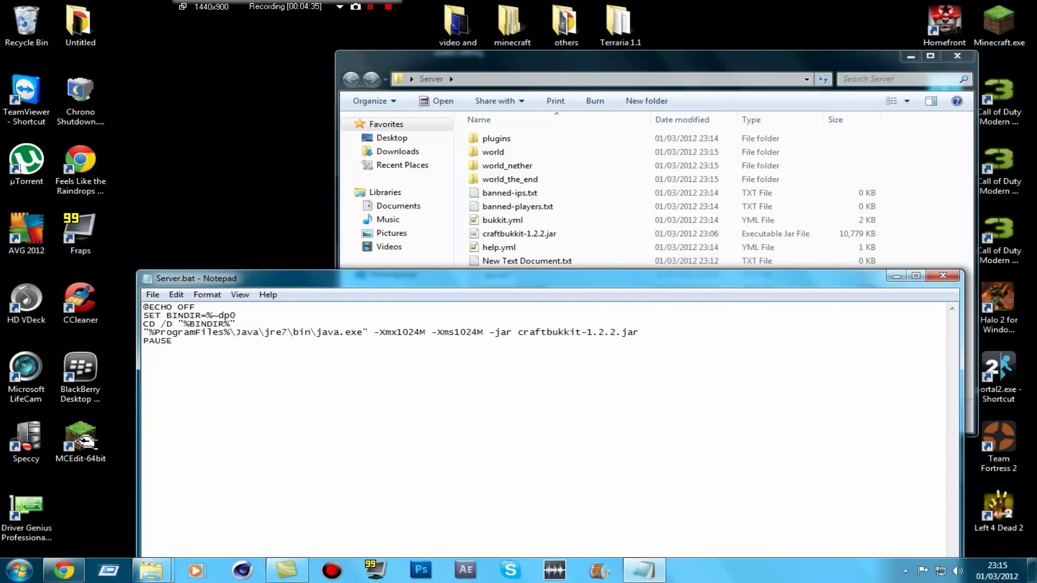
# Insert '(x86)' after %ProgramFiles in the java path, save and close Server.bat, then select server.properties
pyautogui.click(224, 332)
pyautogui.write('(')
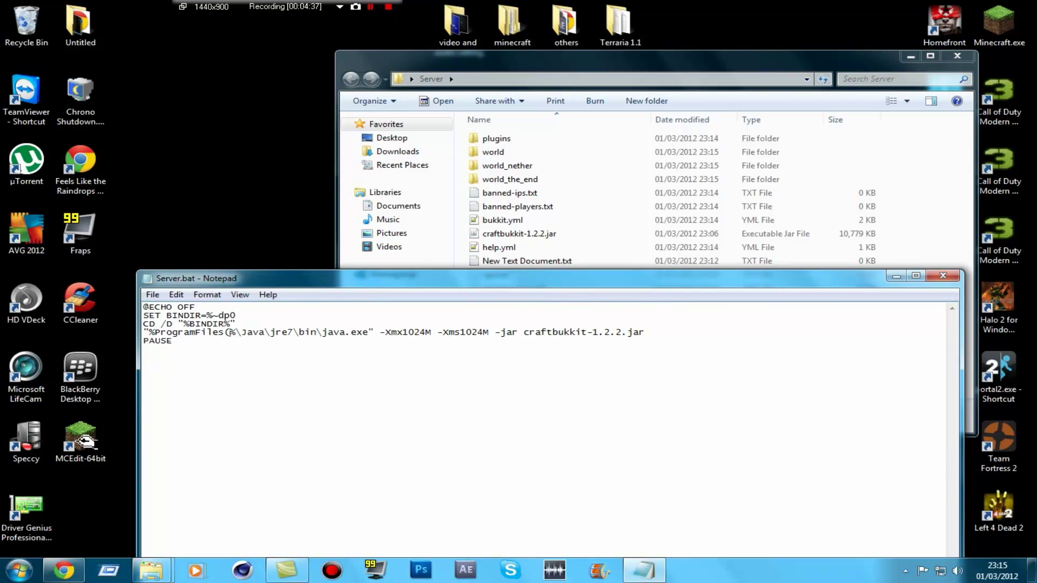
pyautogui.write('x86)')
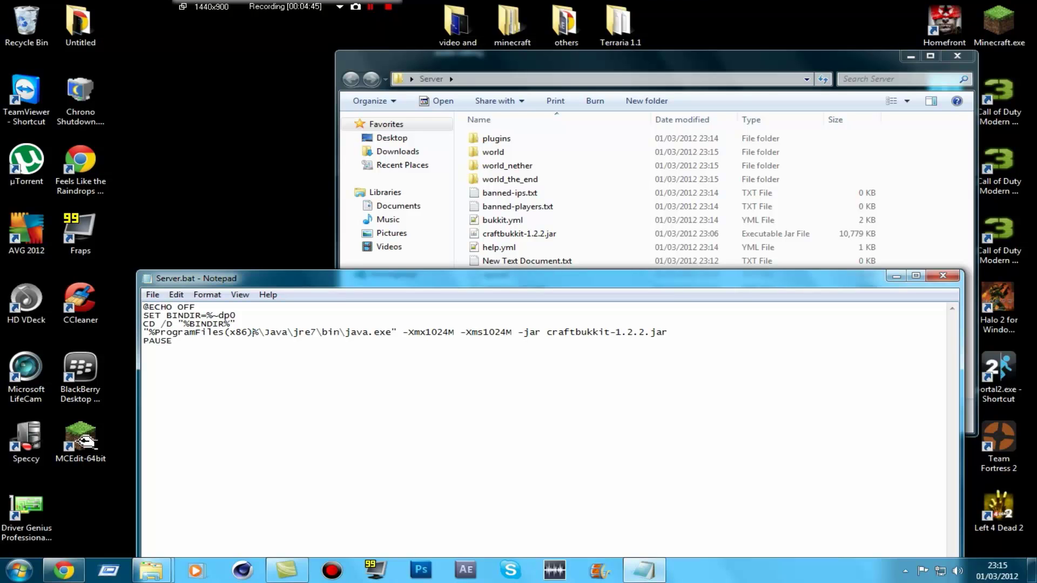
pyautogui.click(942, 275)
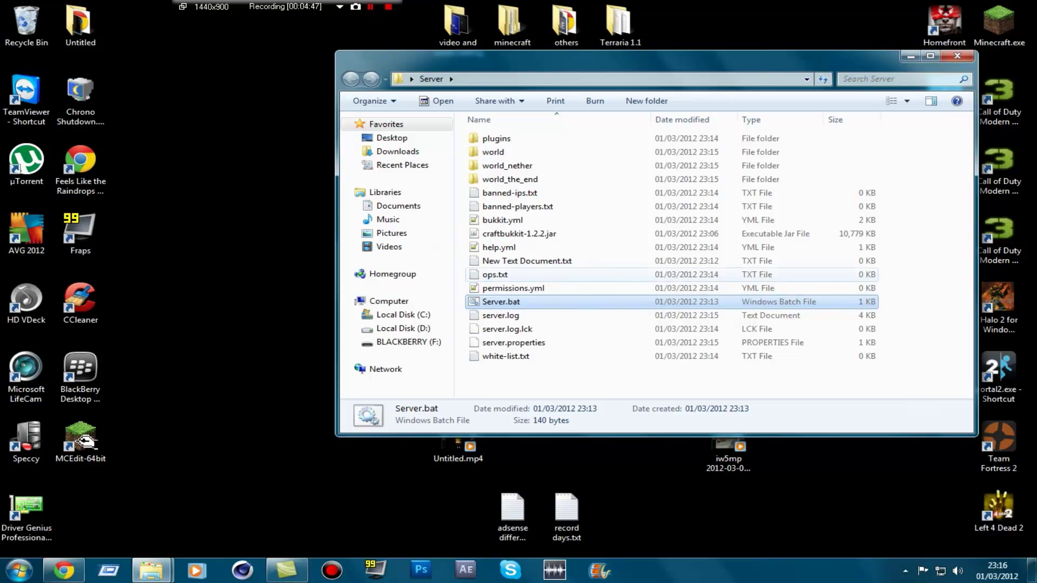
pyautogui.click(513, 342)
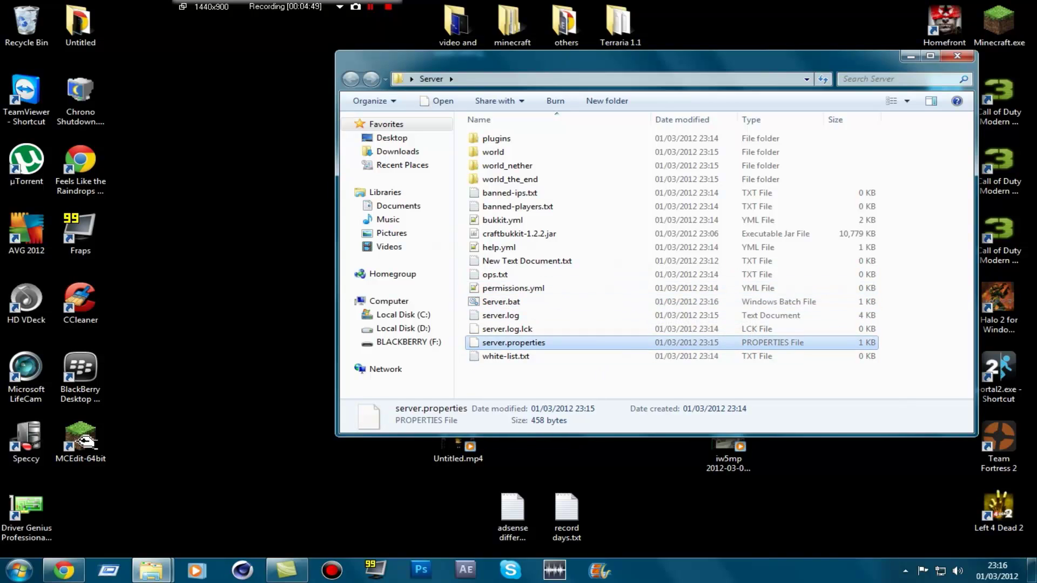